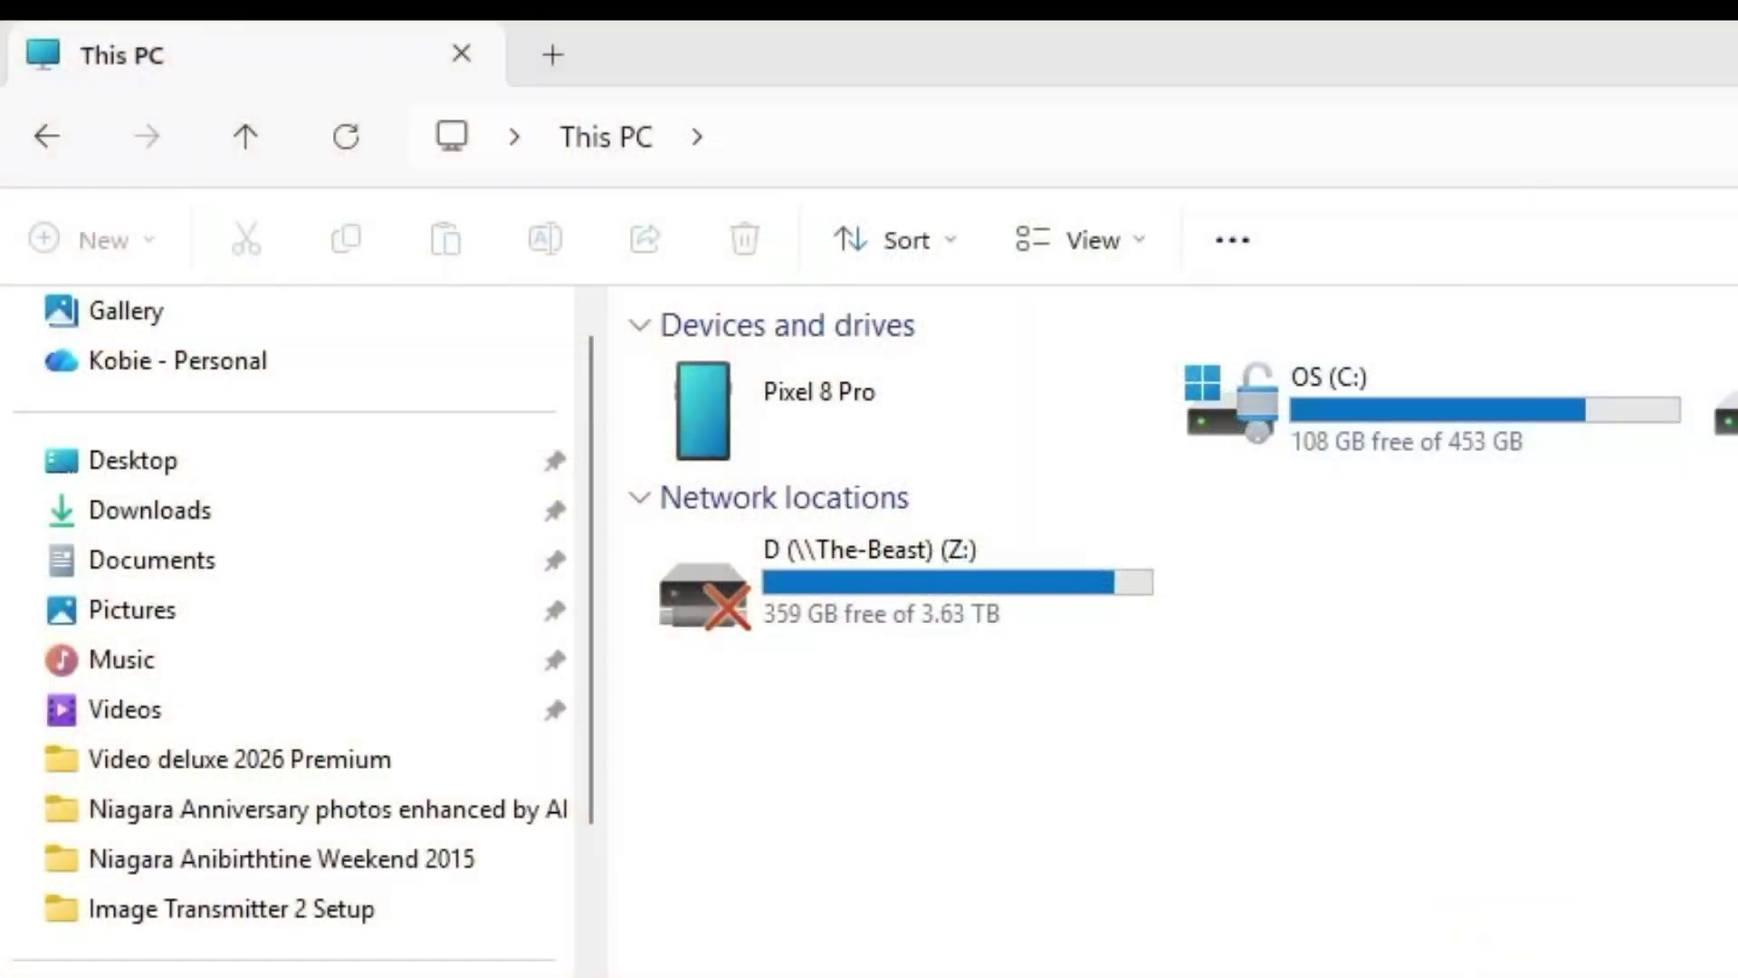
# Navigate through OS (C:) to Program Files (x86)\PENTAX\IMAGE TRANSMITTER 2 in File Explorer
pyautogui.doubleClick(1387, 402)
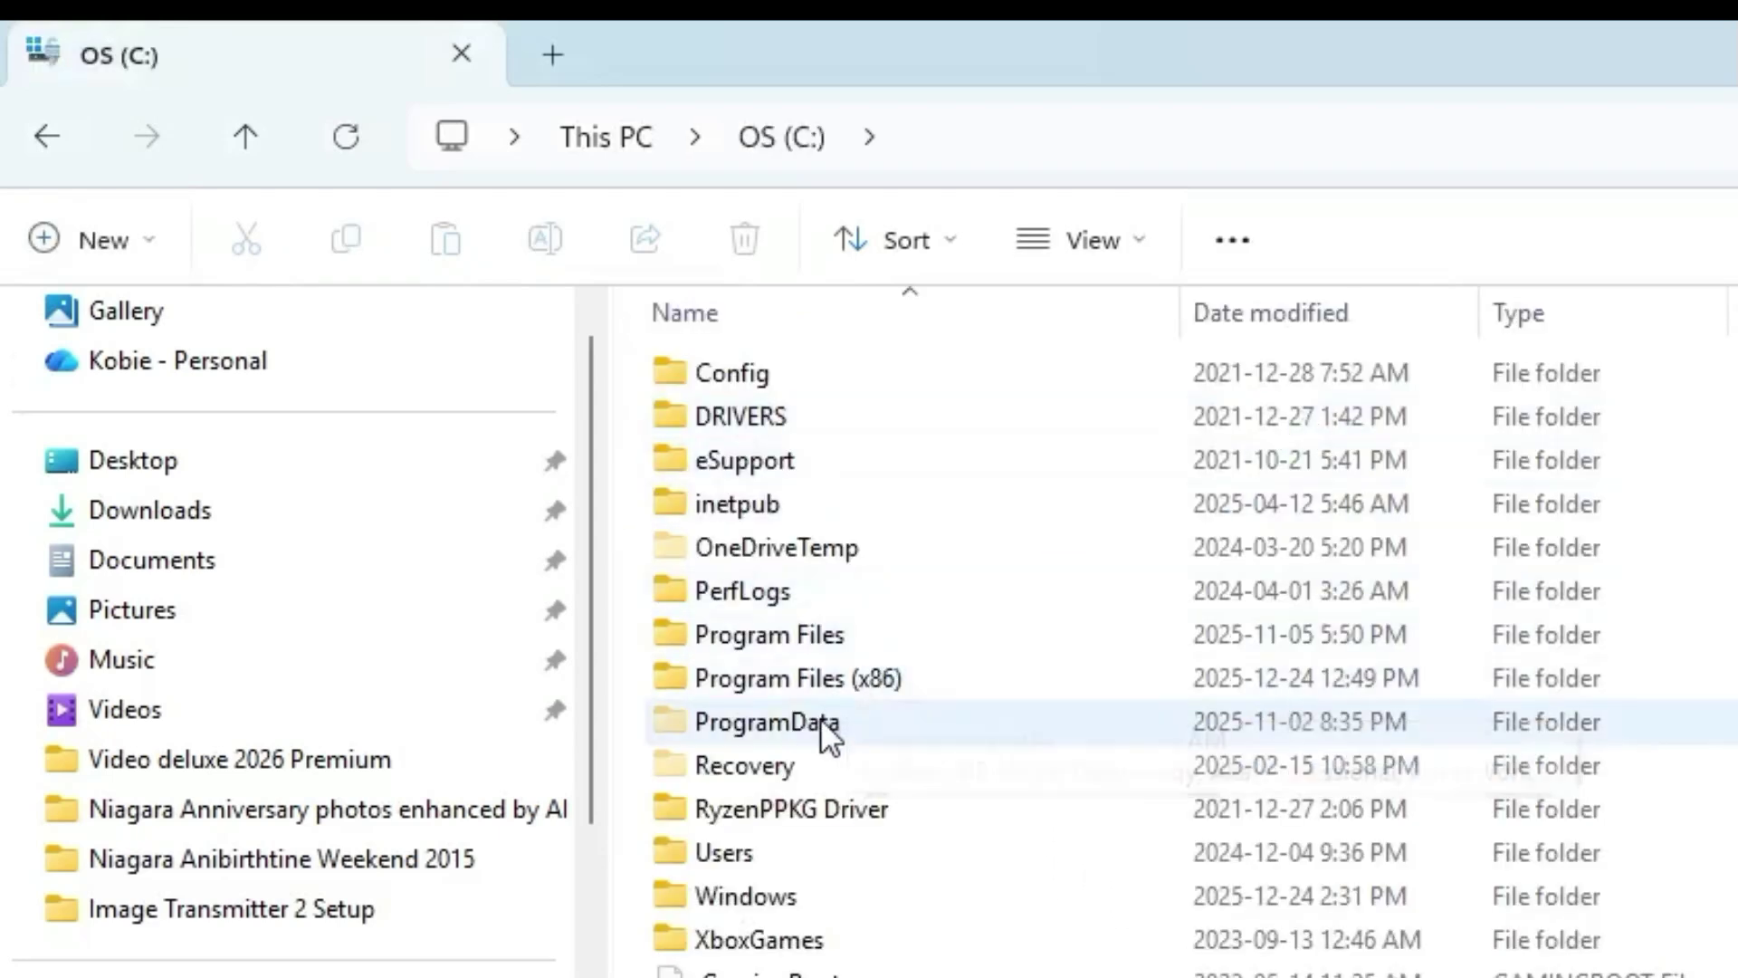
pyautogui.doubleClick(830, 693)
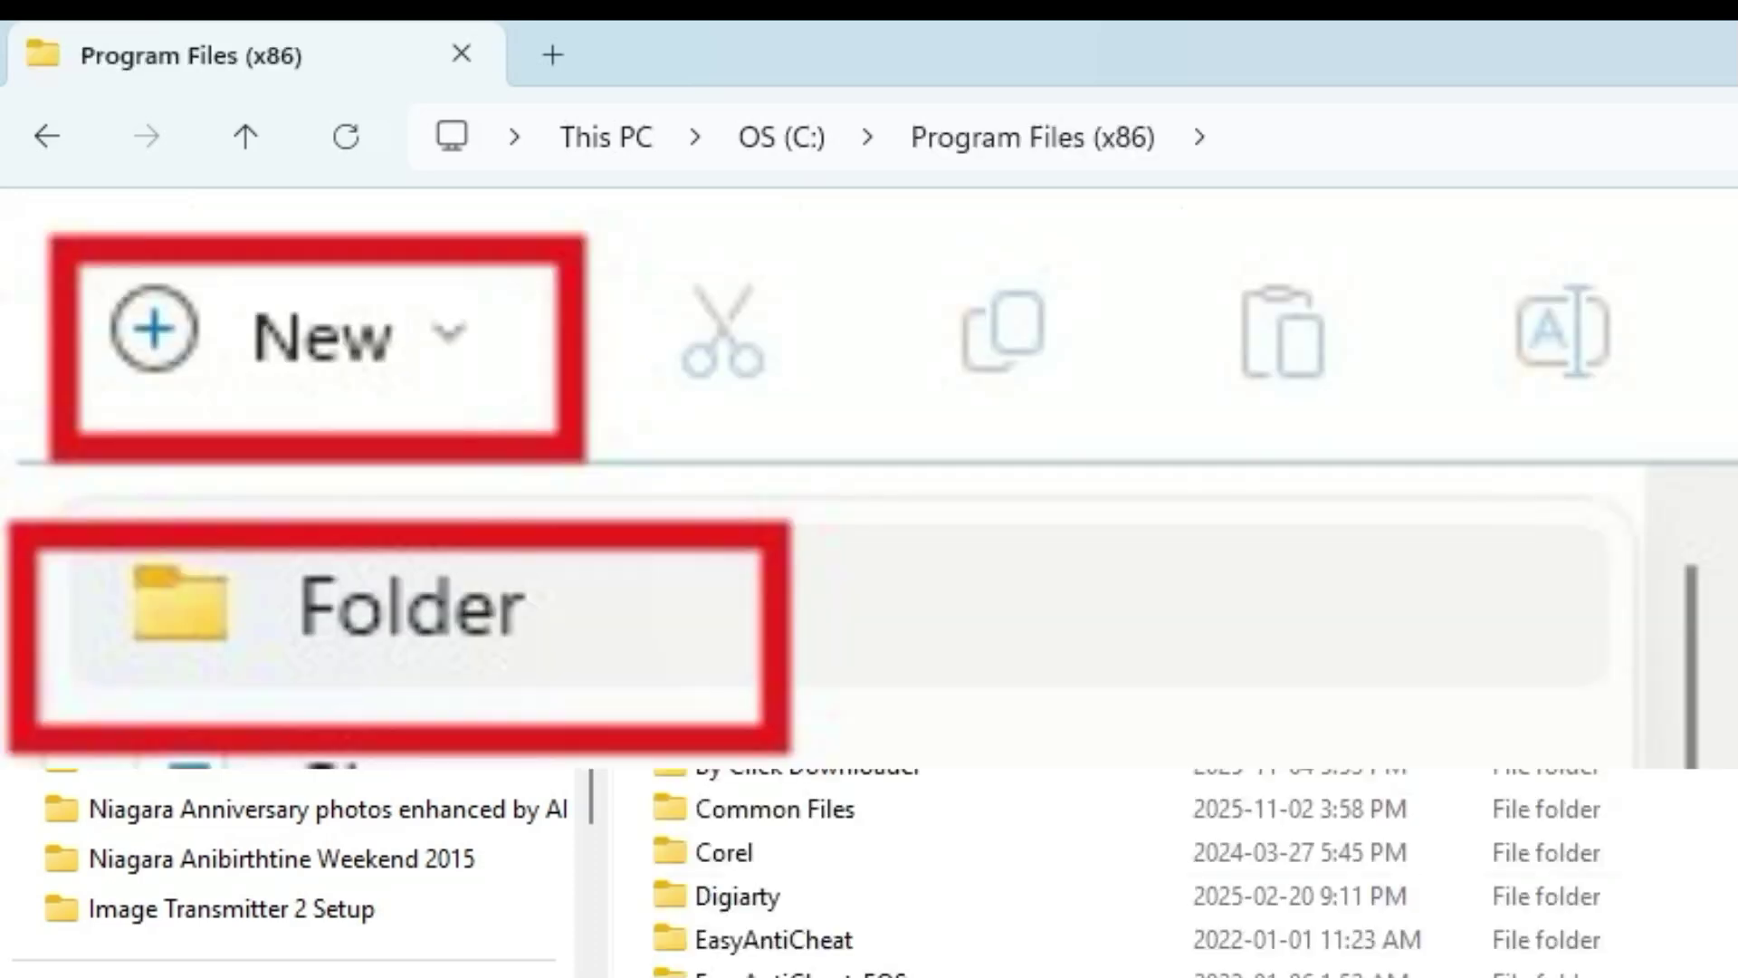
pyautogui.press('Return')
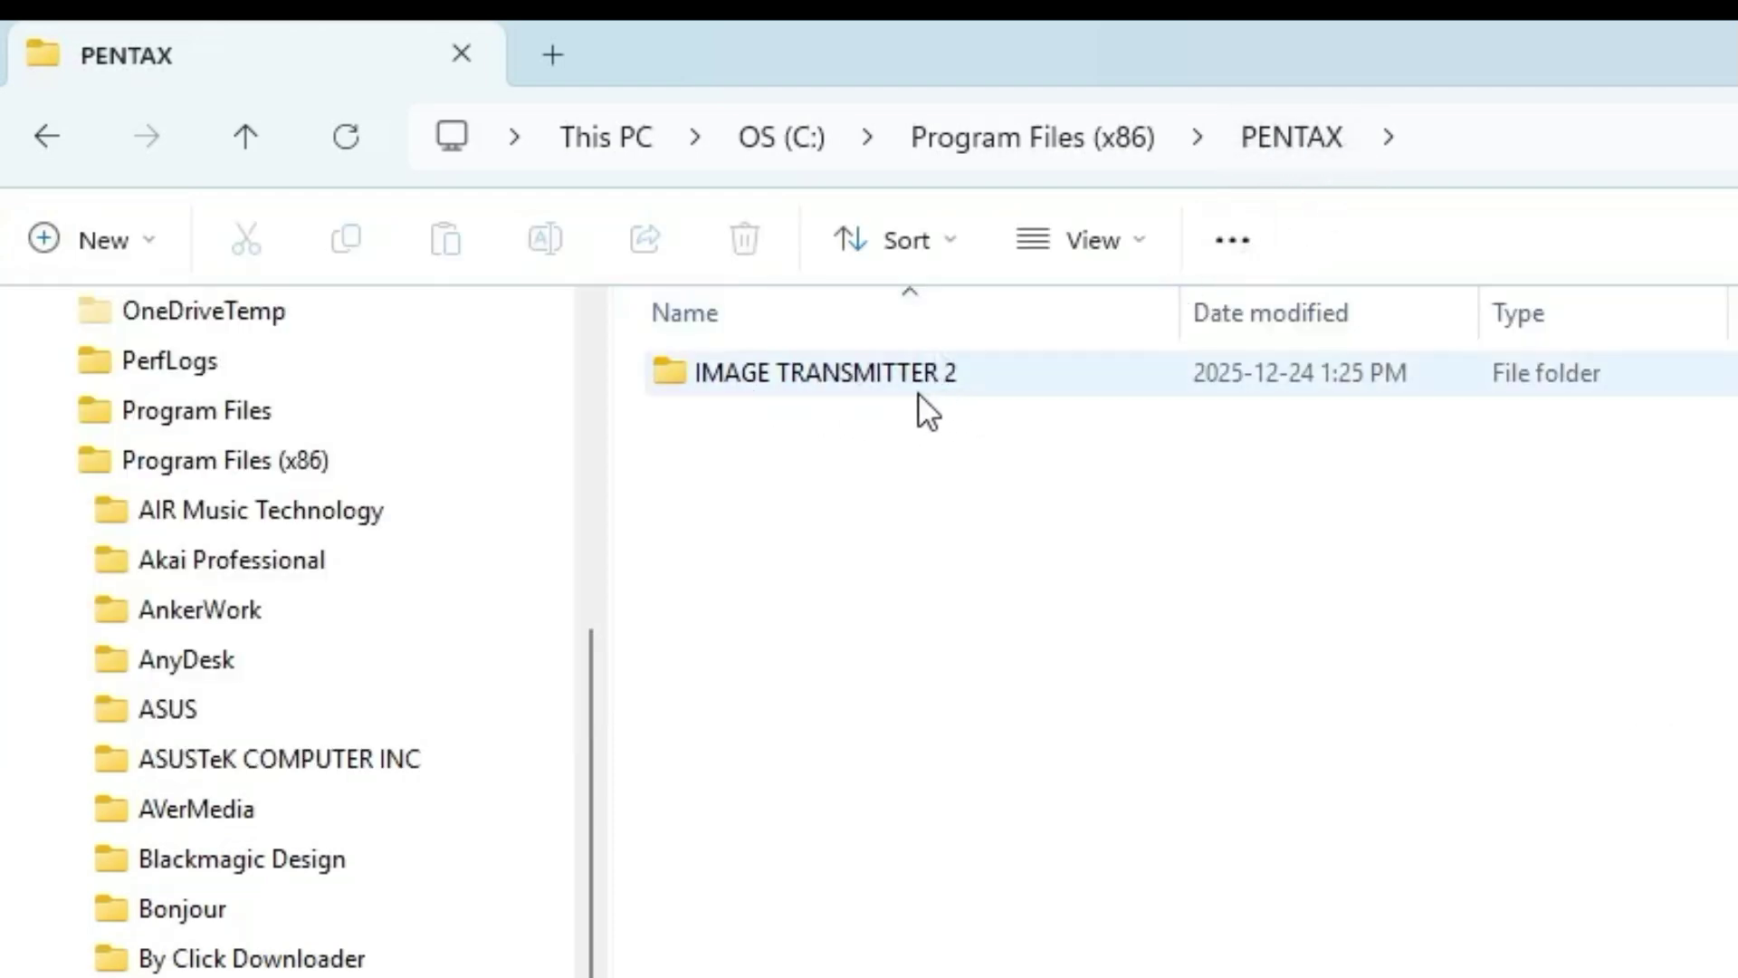
pyautogui.moveTo(766, 393)
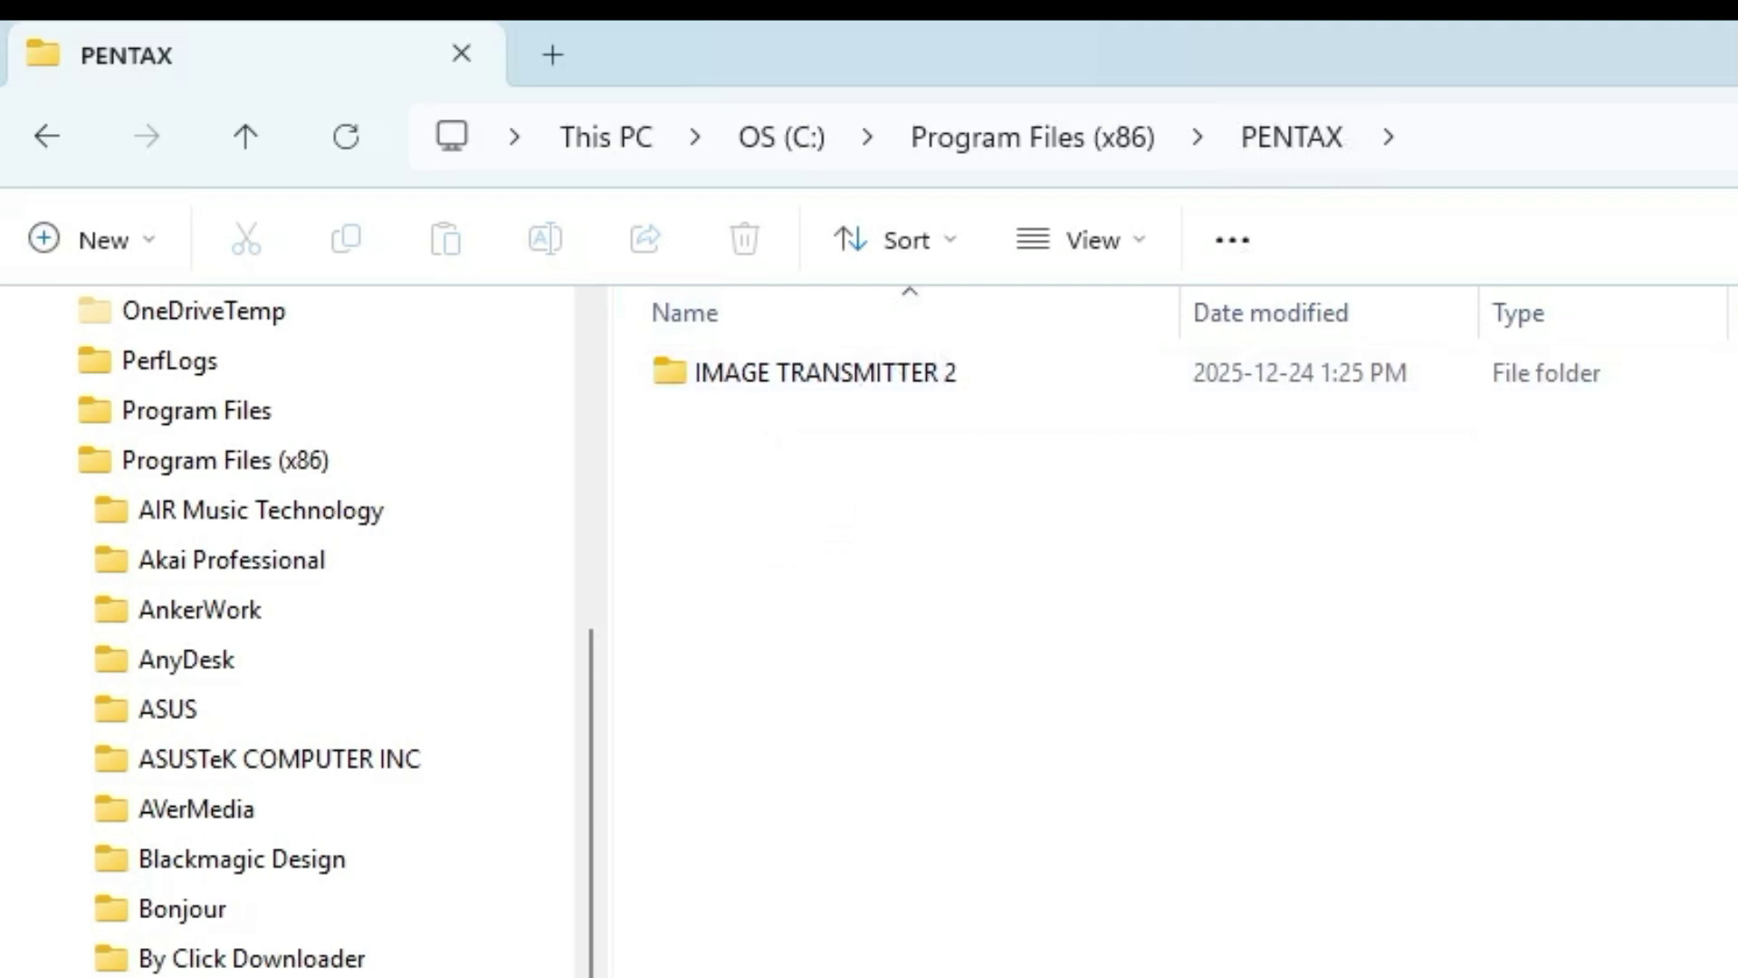
pyautogui.doubleClick(894, 358)
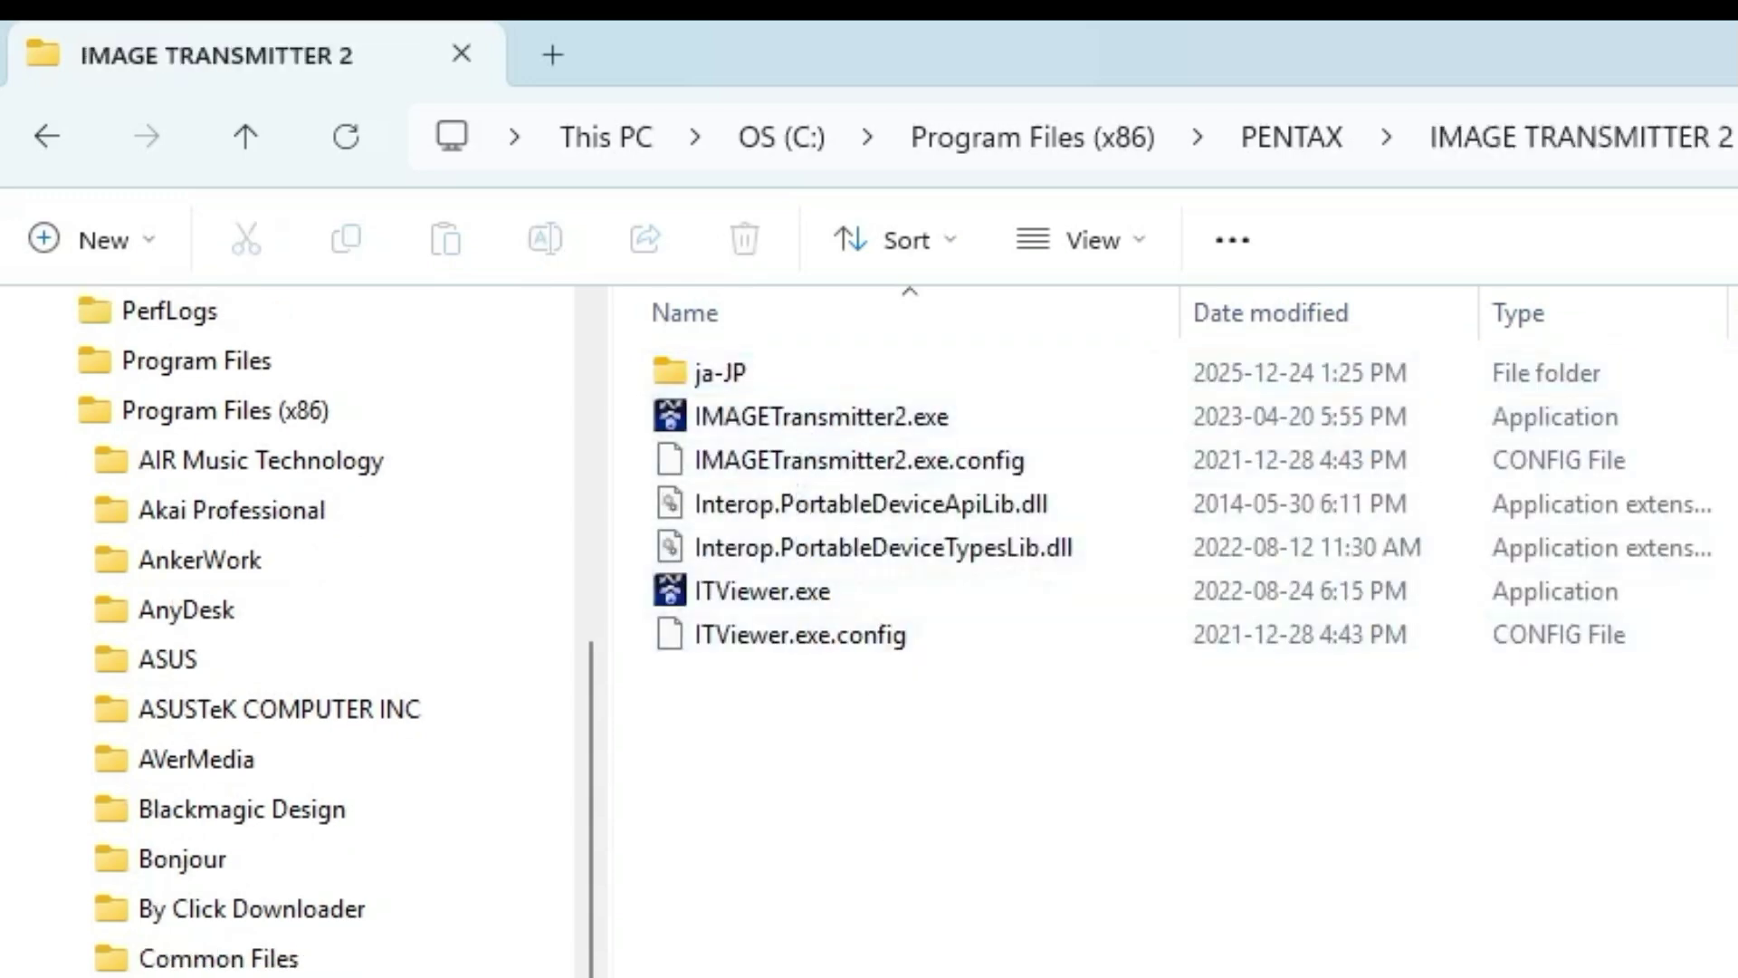
pyautogui.press('super')
pyautogui.press('super')
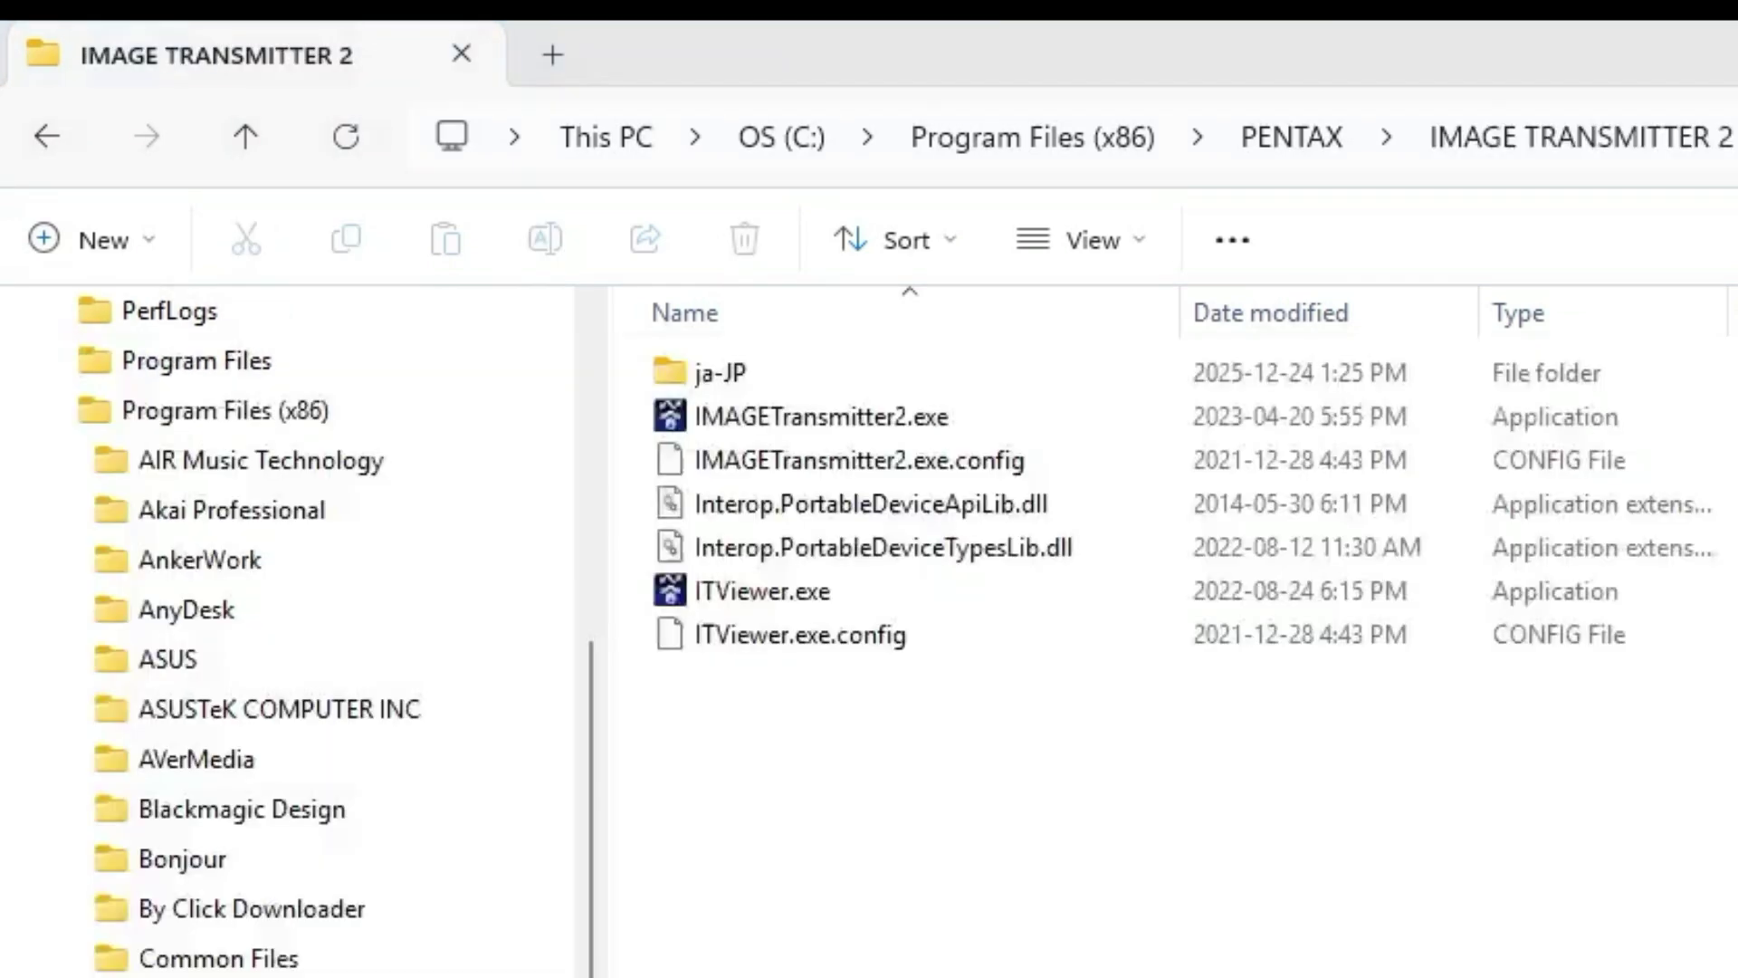
pyautogui.press('super')
# Launch Notepad from the Start search and move its window aside
pyautogui.write('note')
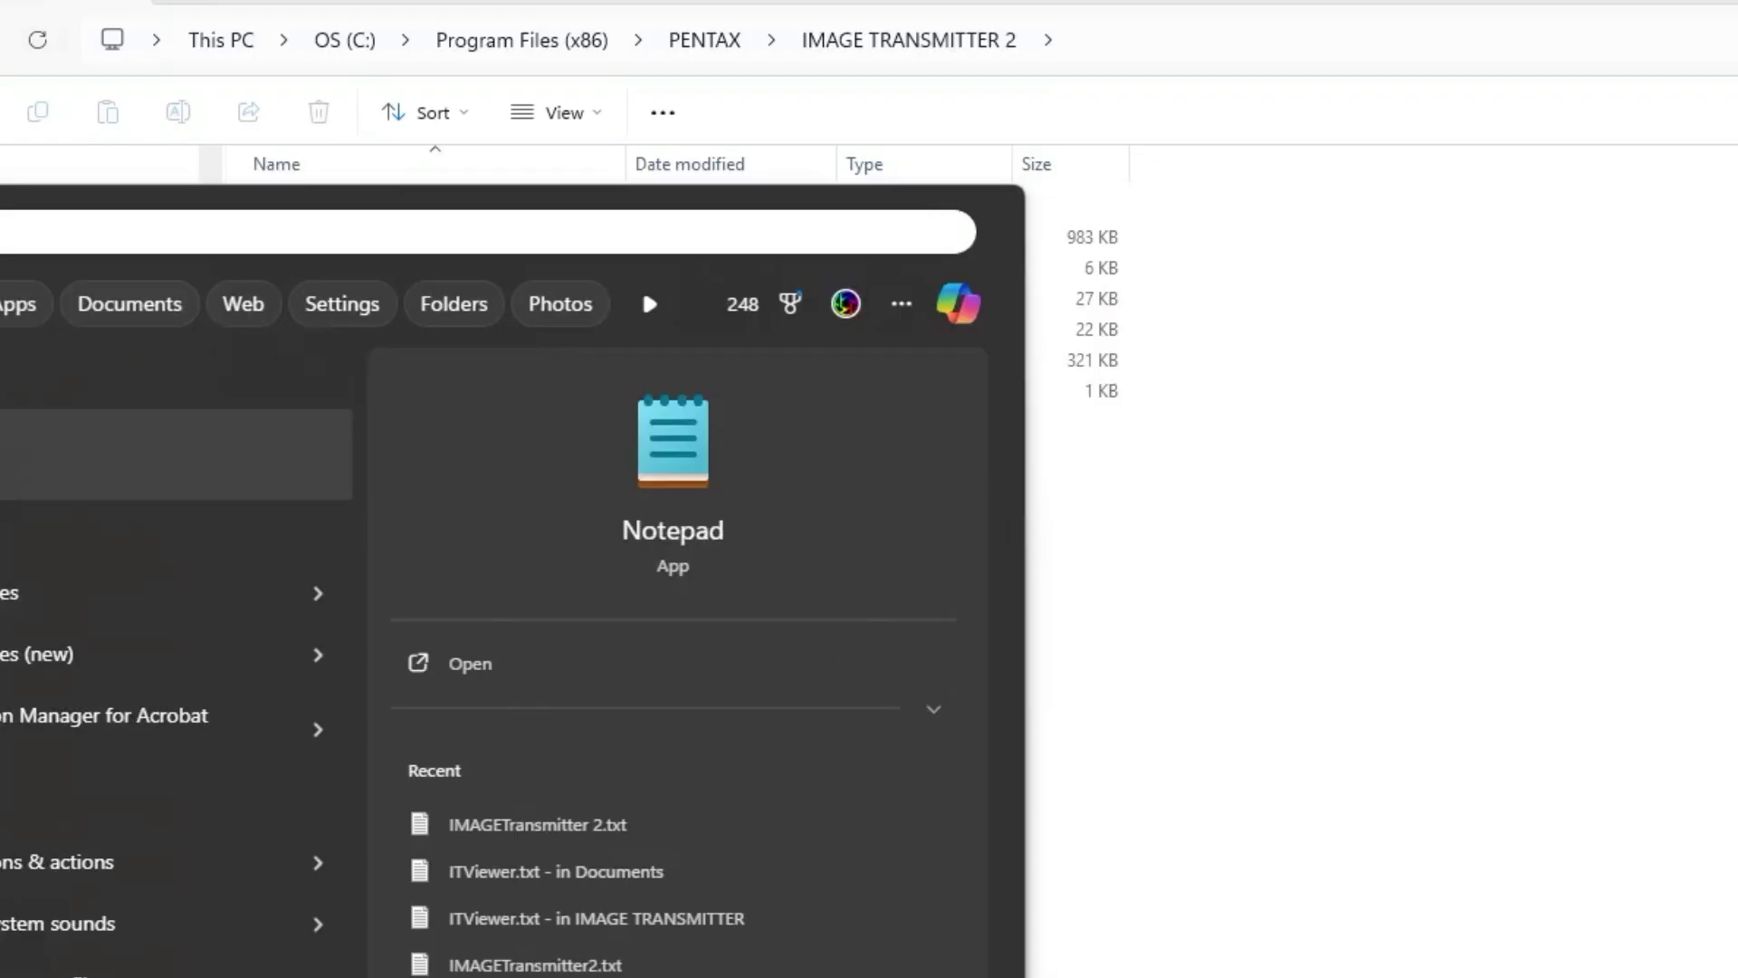
pyautogui.press('Return')
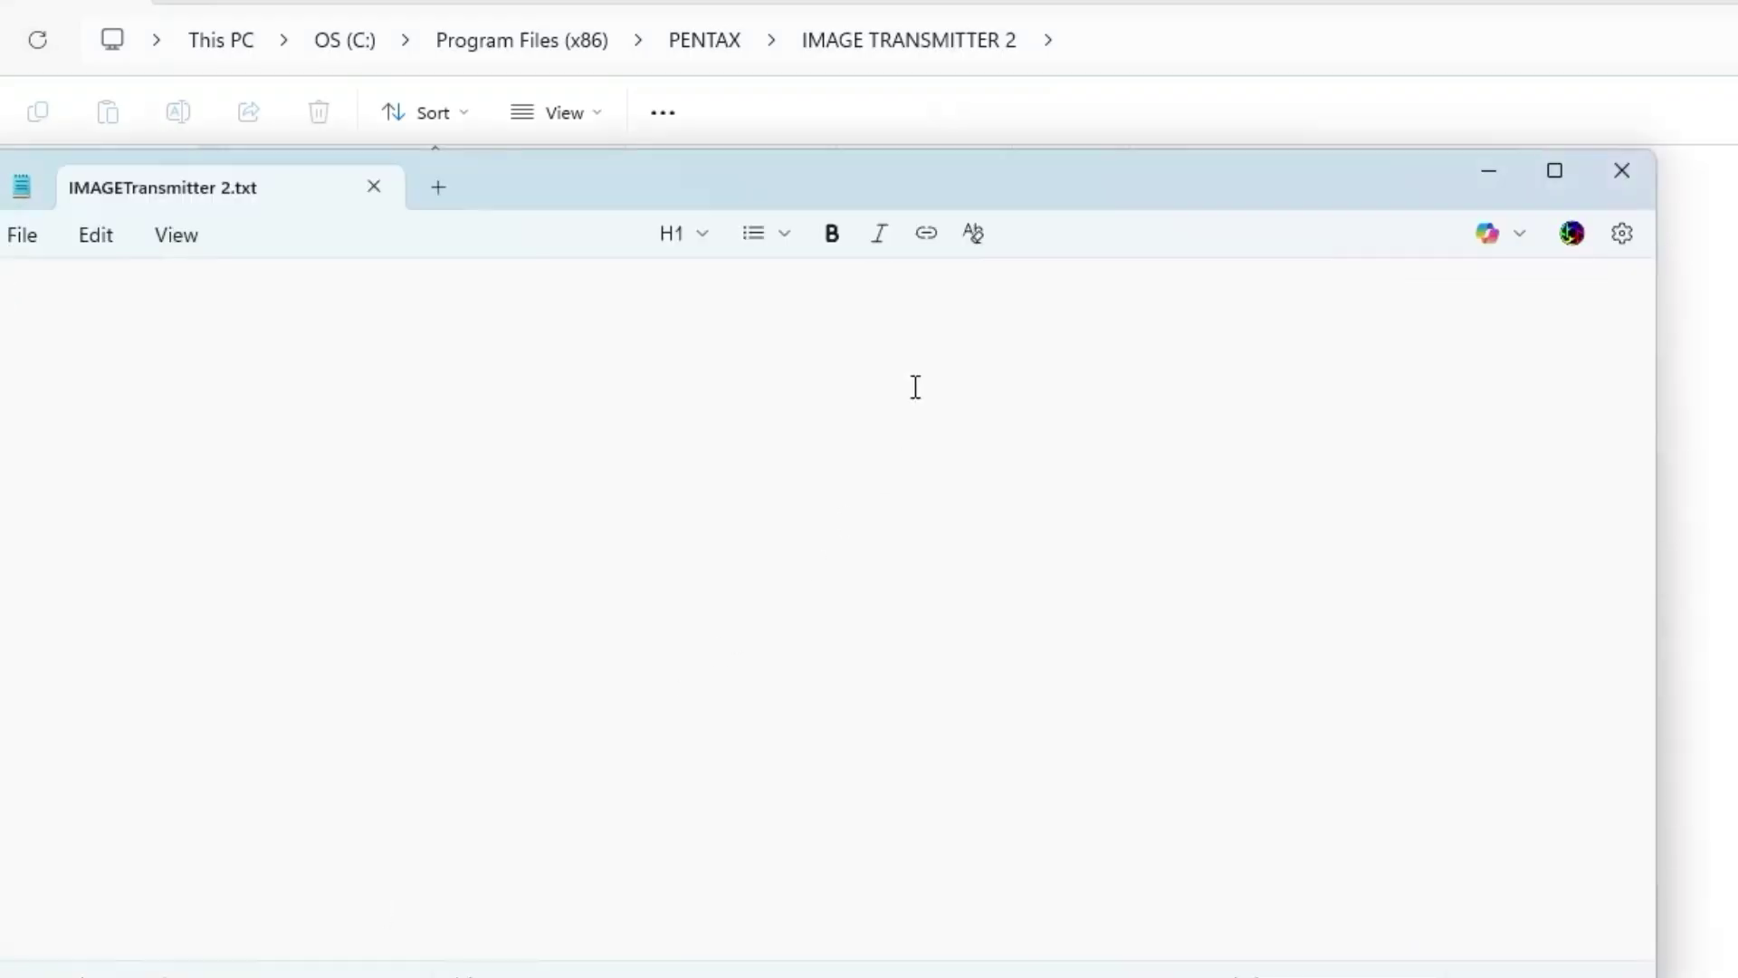
pyautogui.moveTo(927, 170); pyautogui.dragTo(1524, 275)
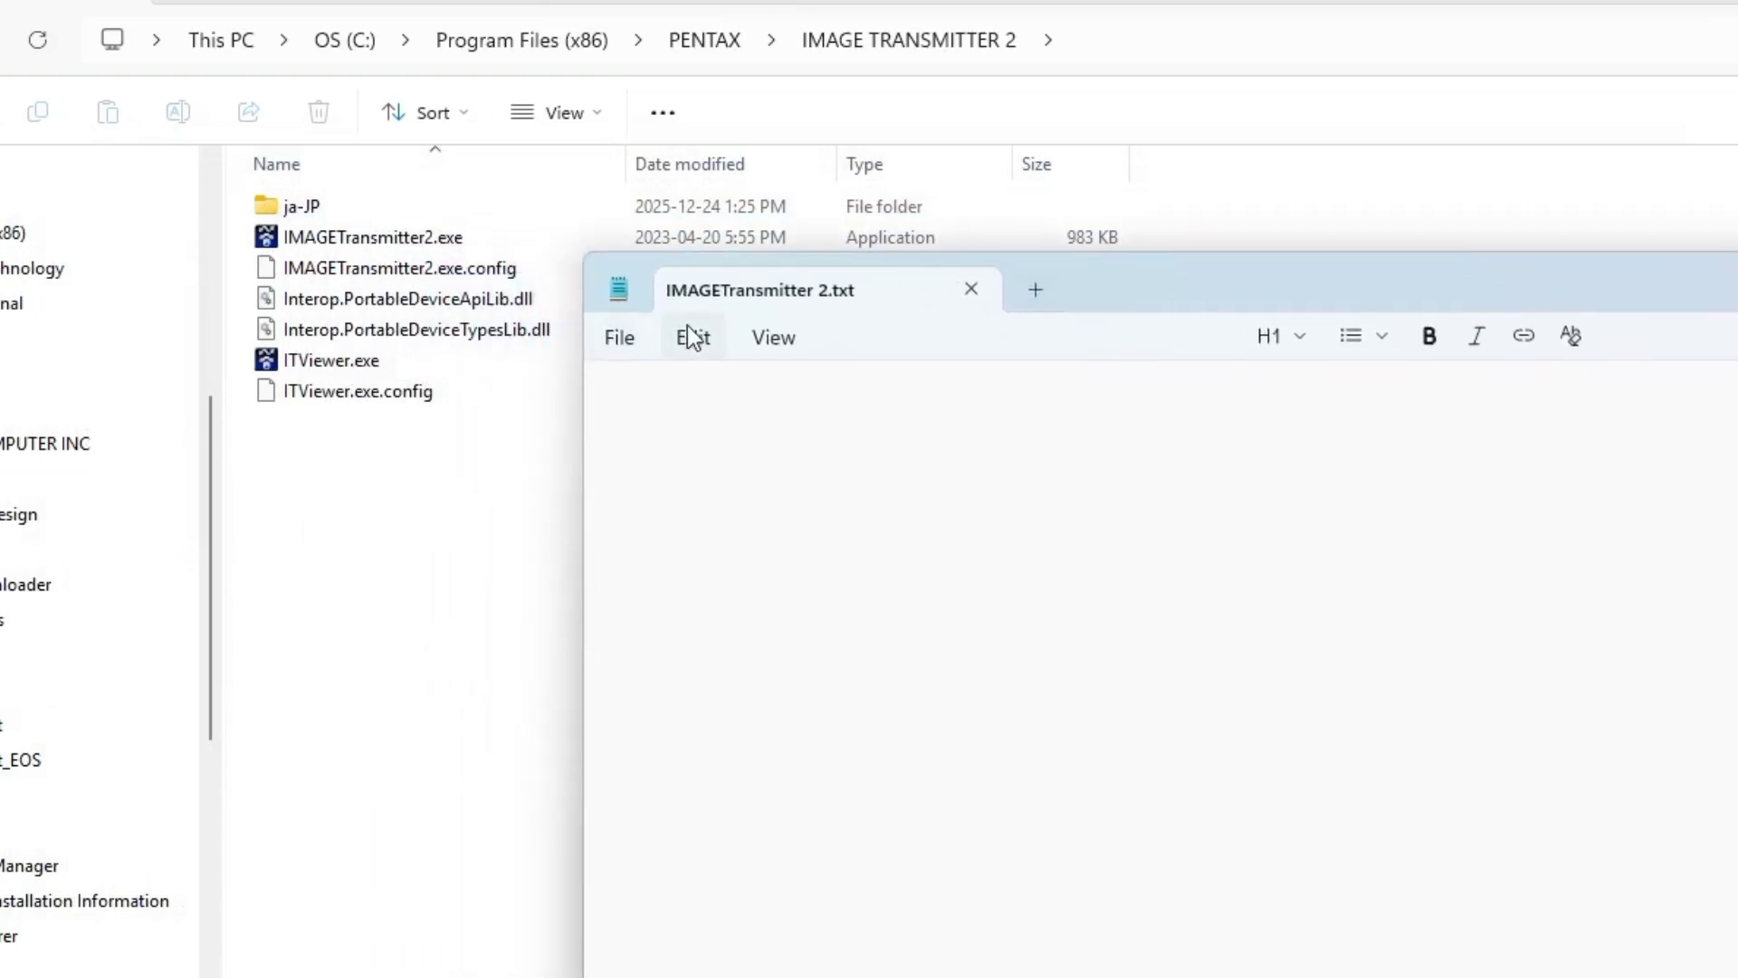
# Save the blank note to the Desktop as IMAGETransmitter 2.txt, replacing the existing file
pyautogui.click(618, 339)
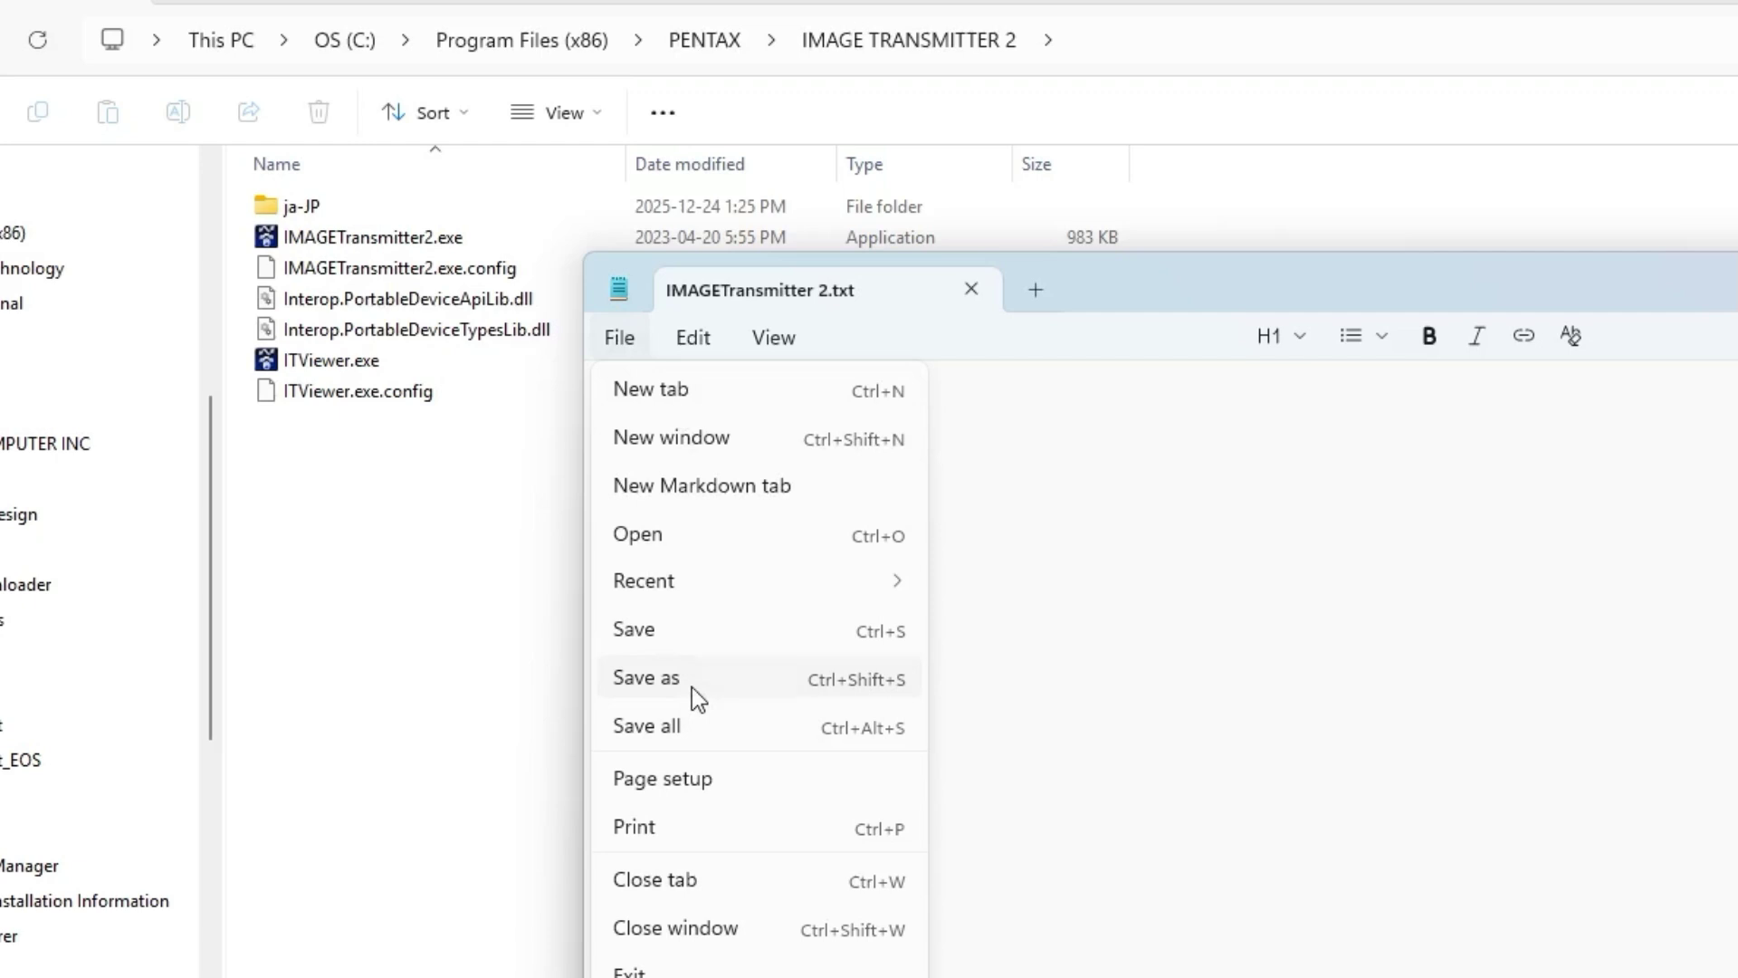
pyautogui.click(646, 679)
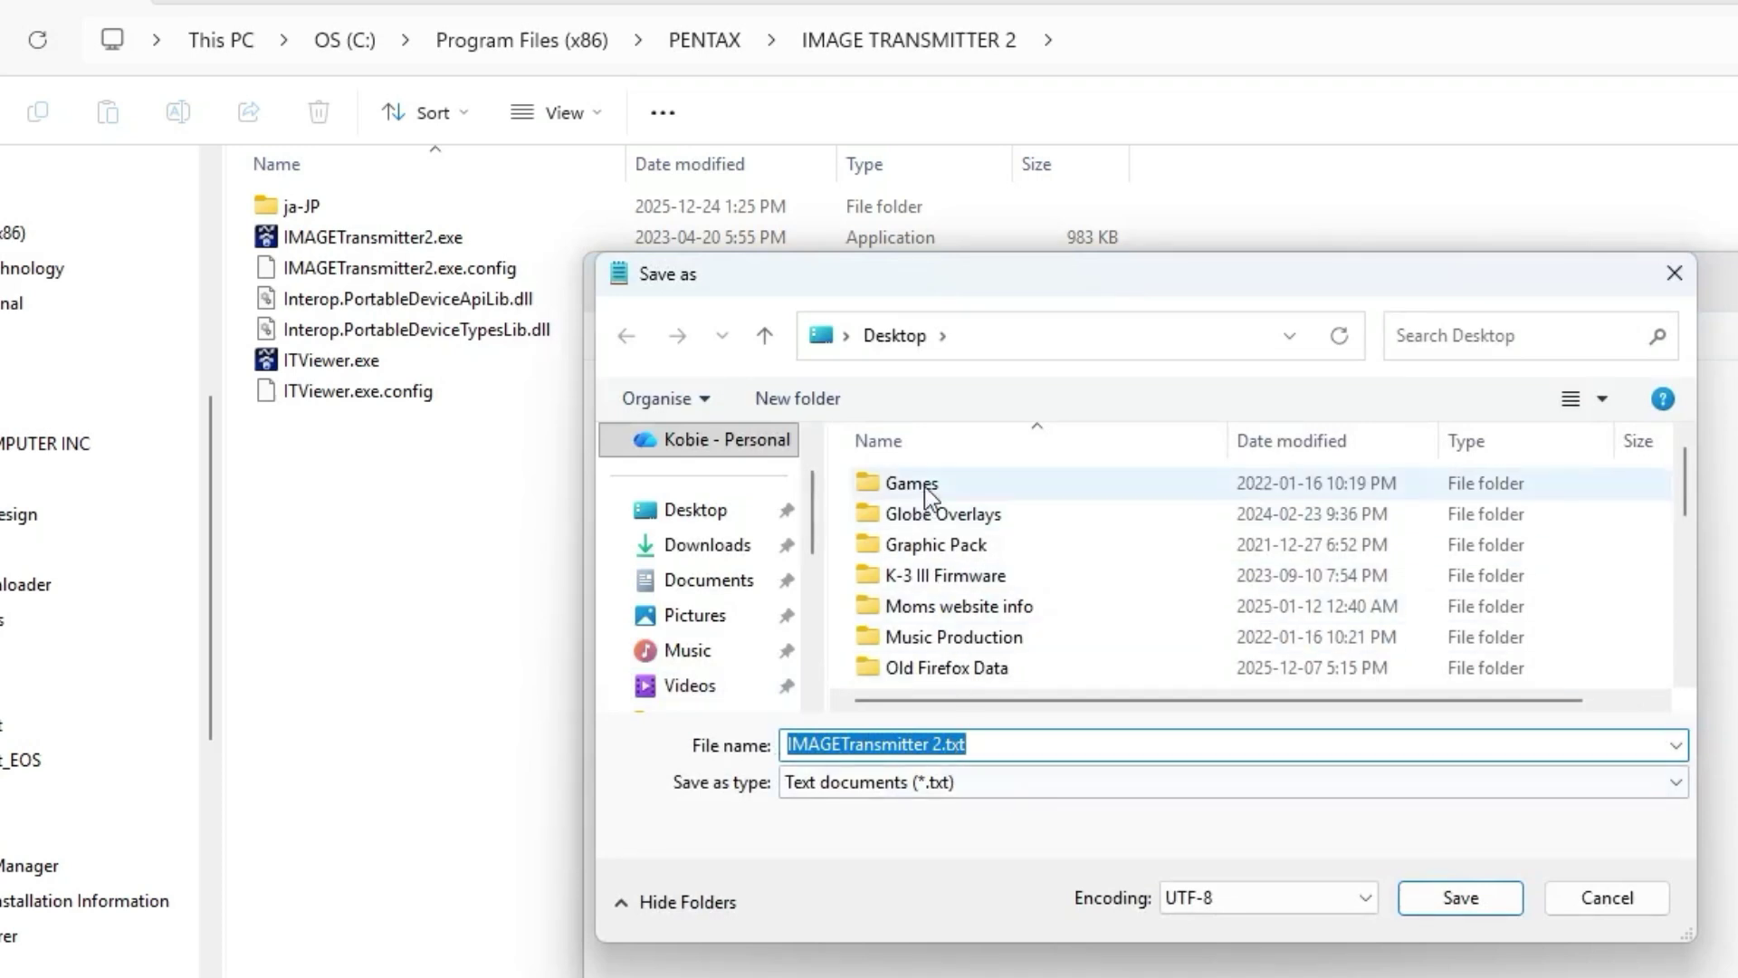
pyautogui.click(1434, 902)
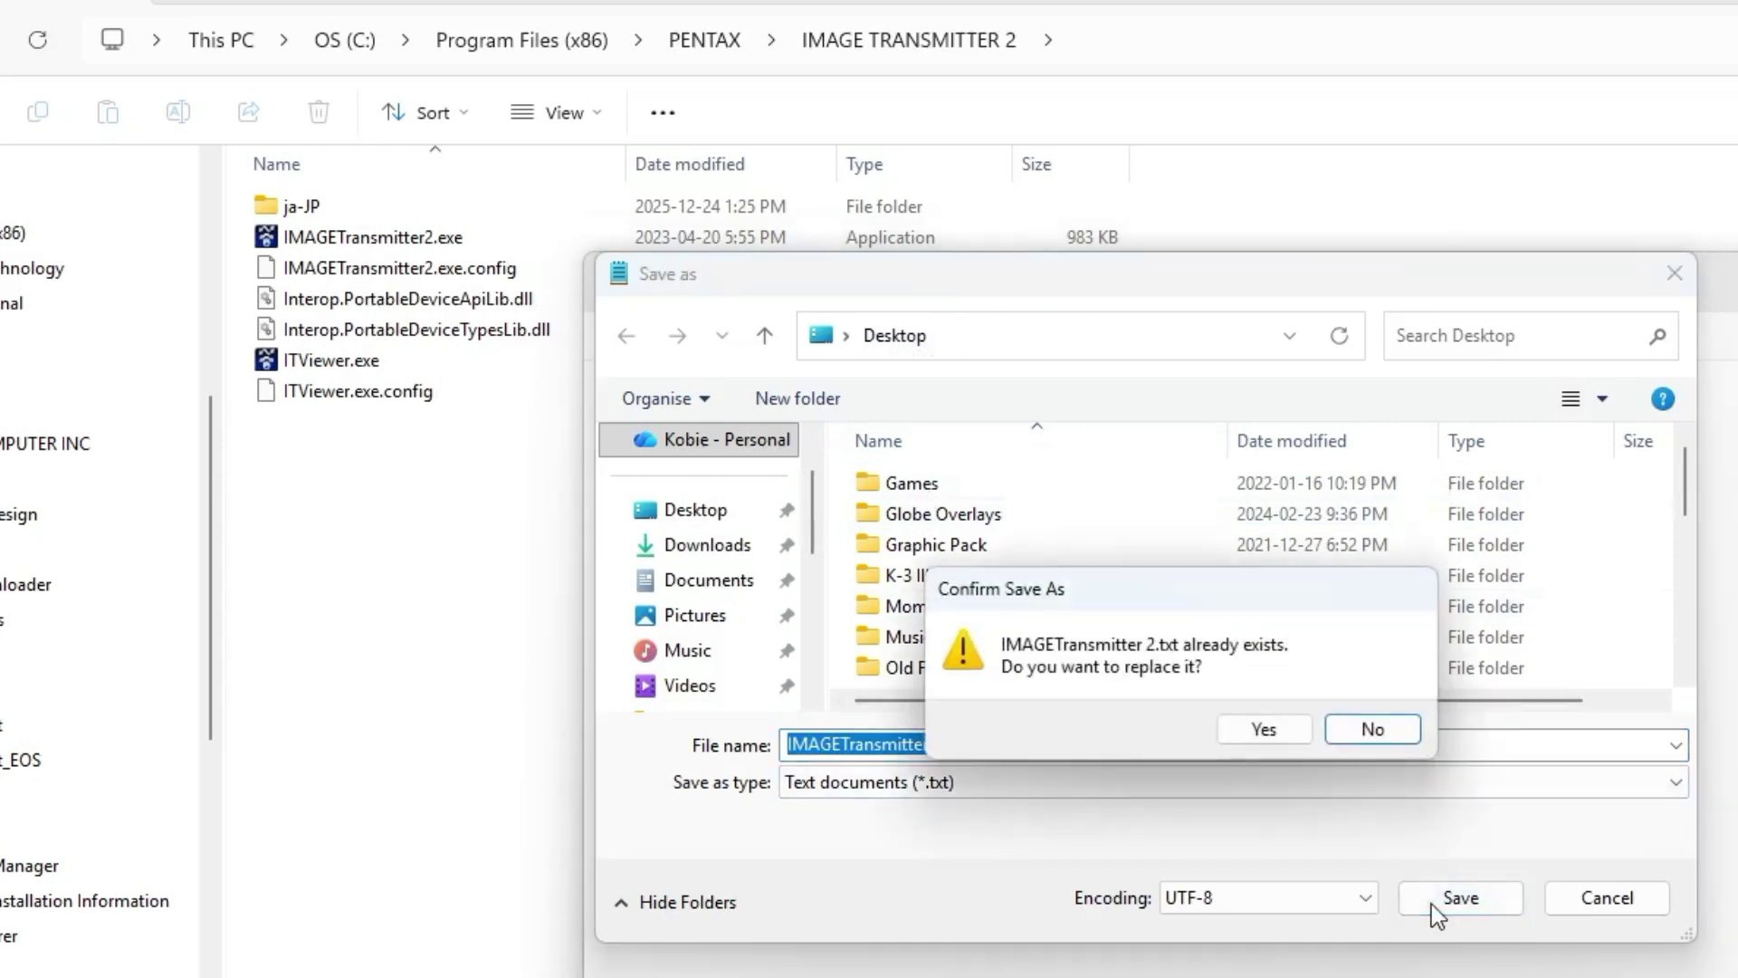
pyautogui.click(1266, 728)
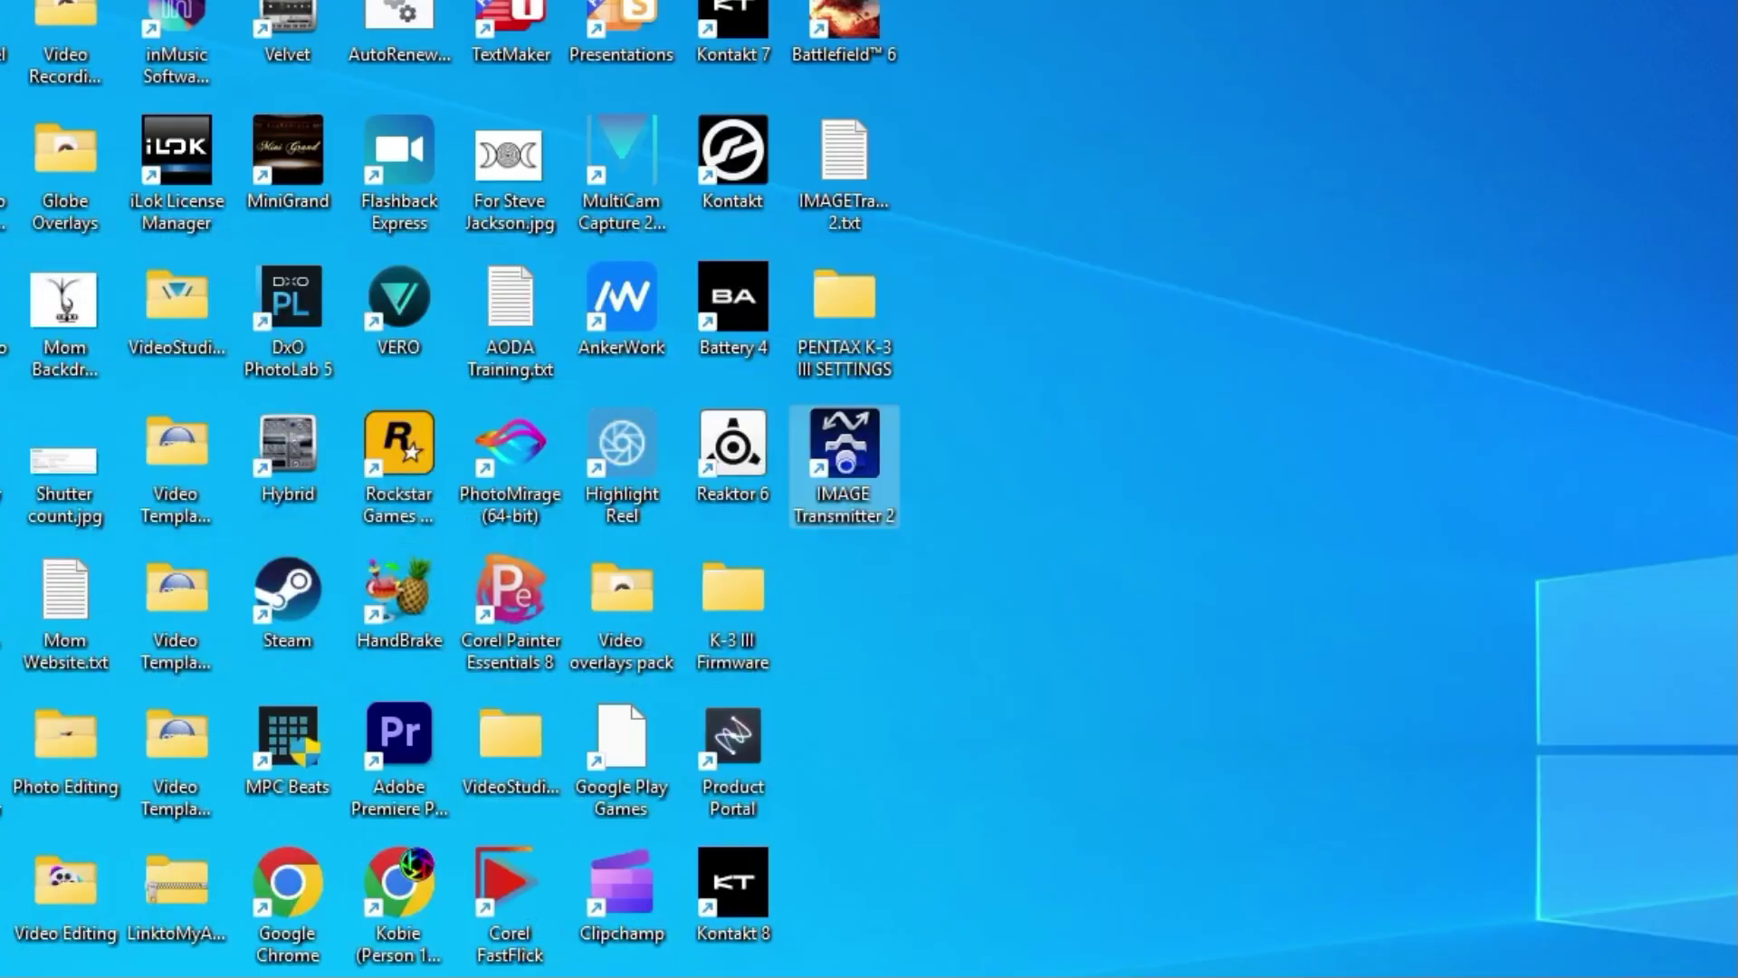
# Change the Desktop file's extension from txt to exe, accepting the extension-change warning
pyautogui.rightClick(844, 176)
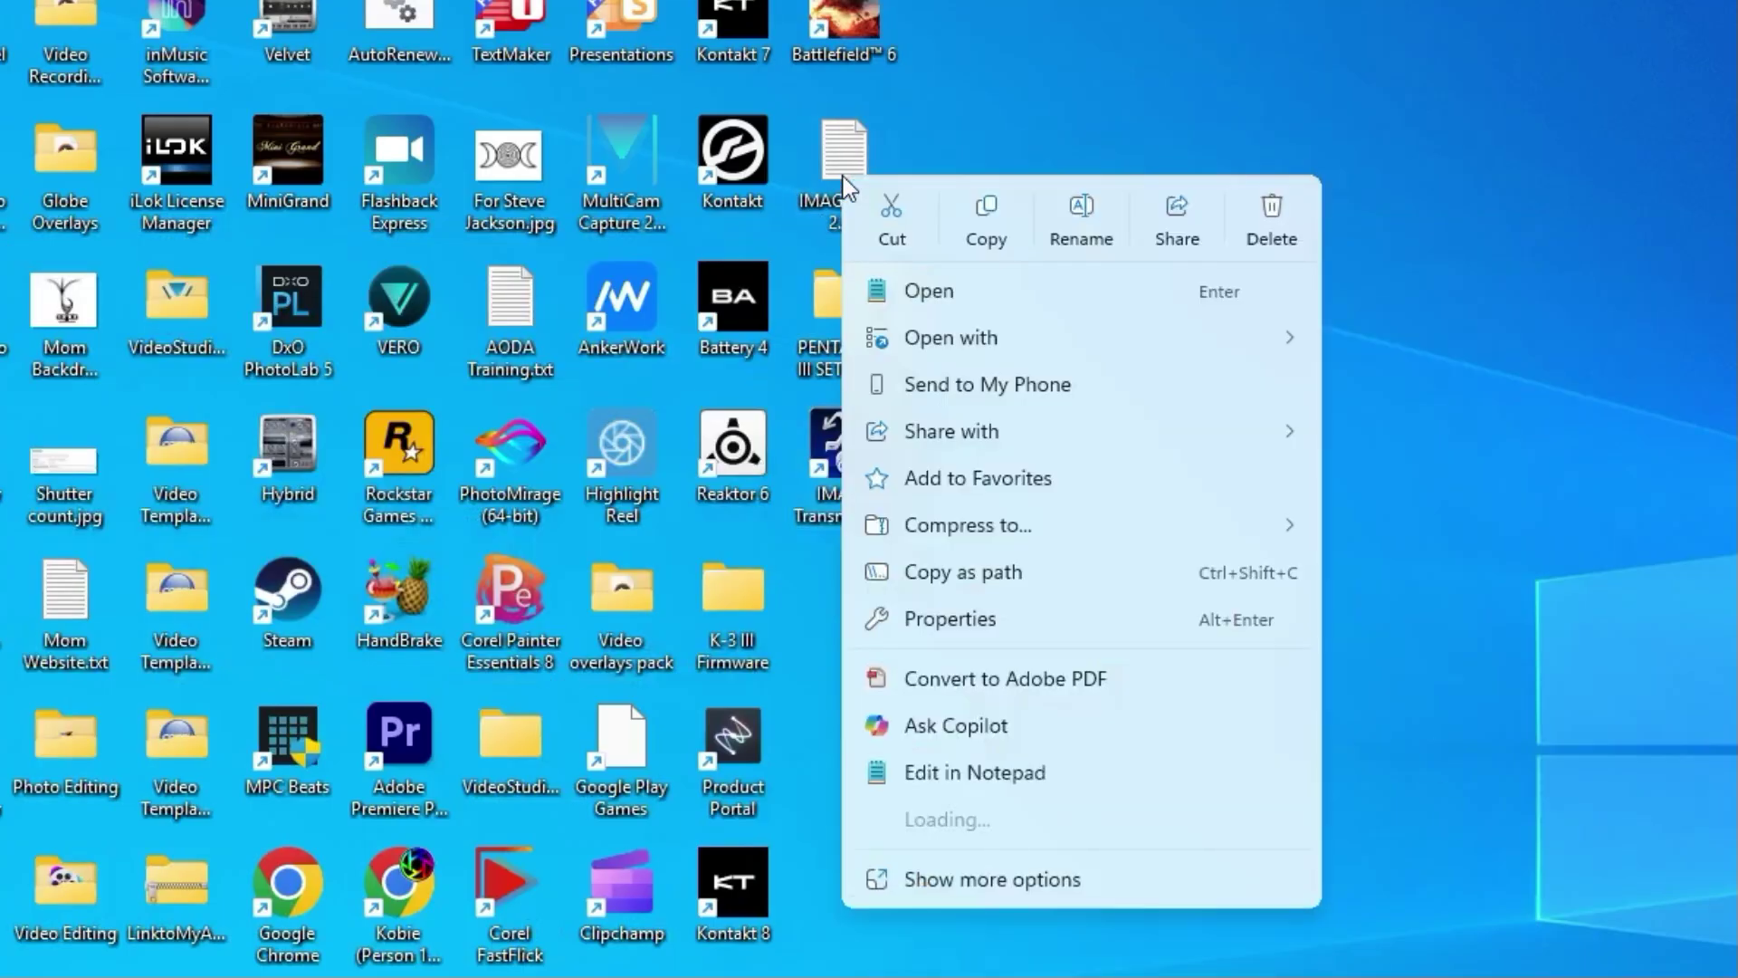
pyautogui.click(1094, 225)
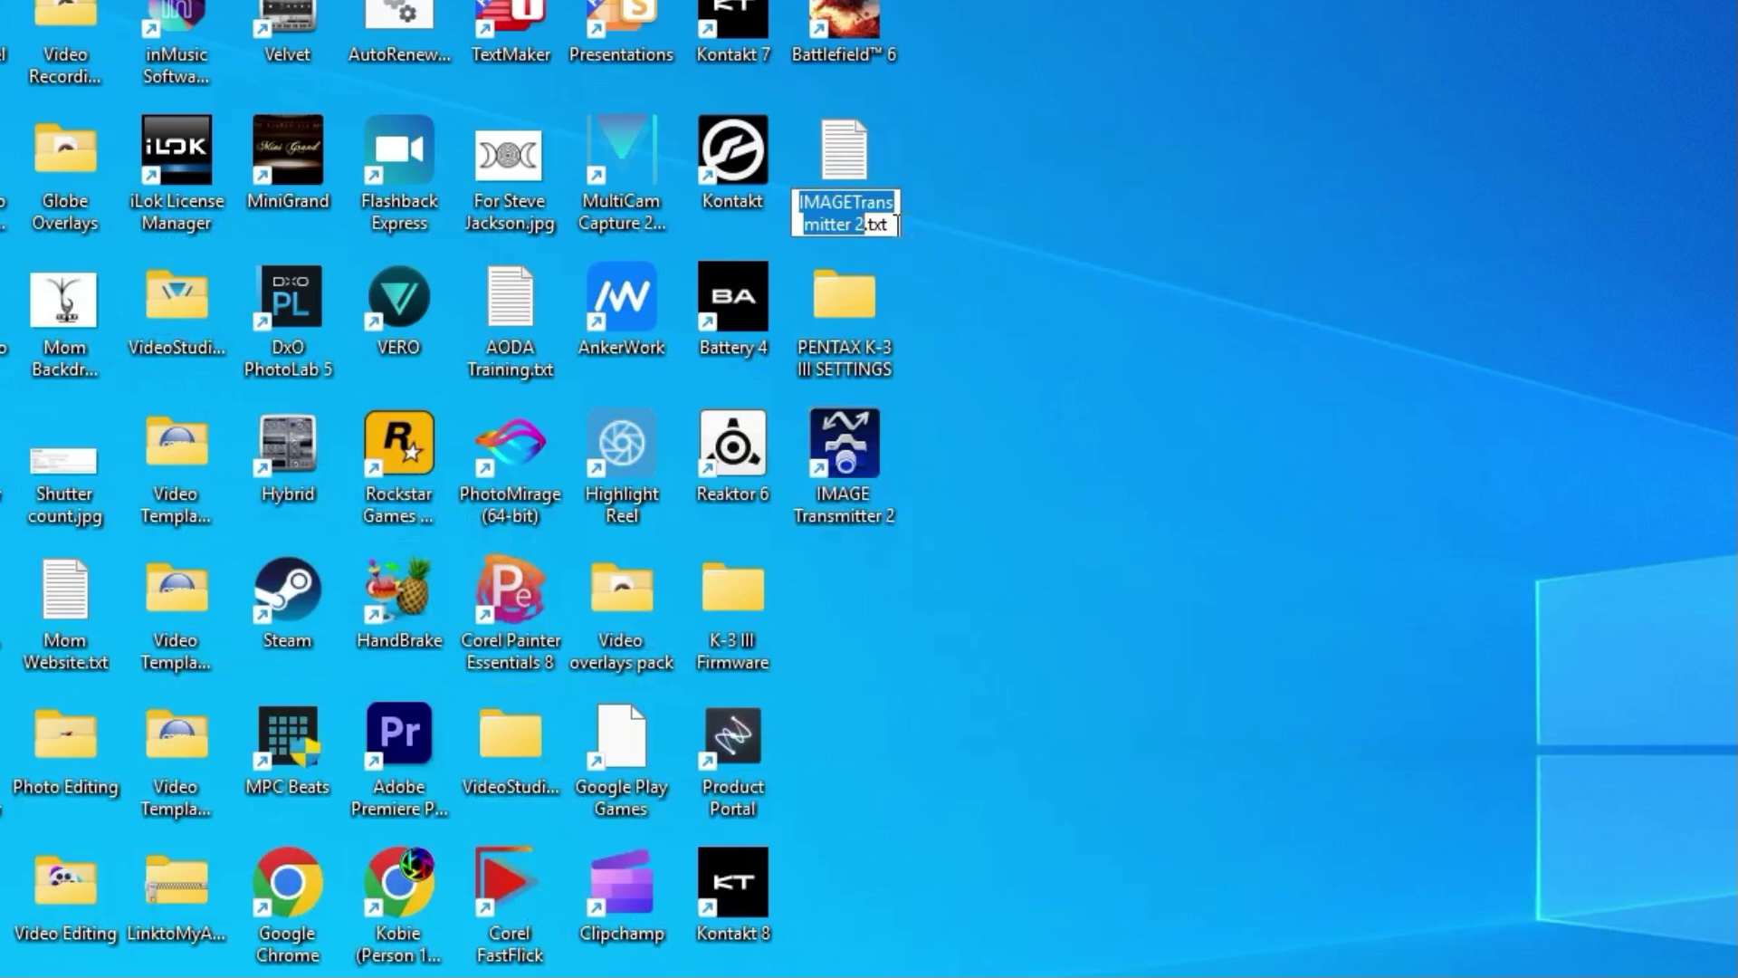
pyautogui.click(895, 224)
pyautogui.press('BackSpace')
pyautogui.press('BackSpace')
pyautogui.press('BackSpace')
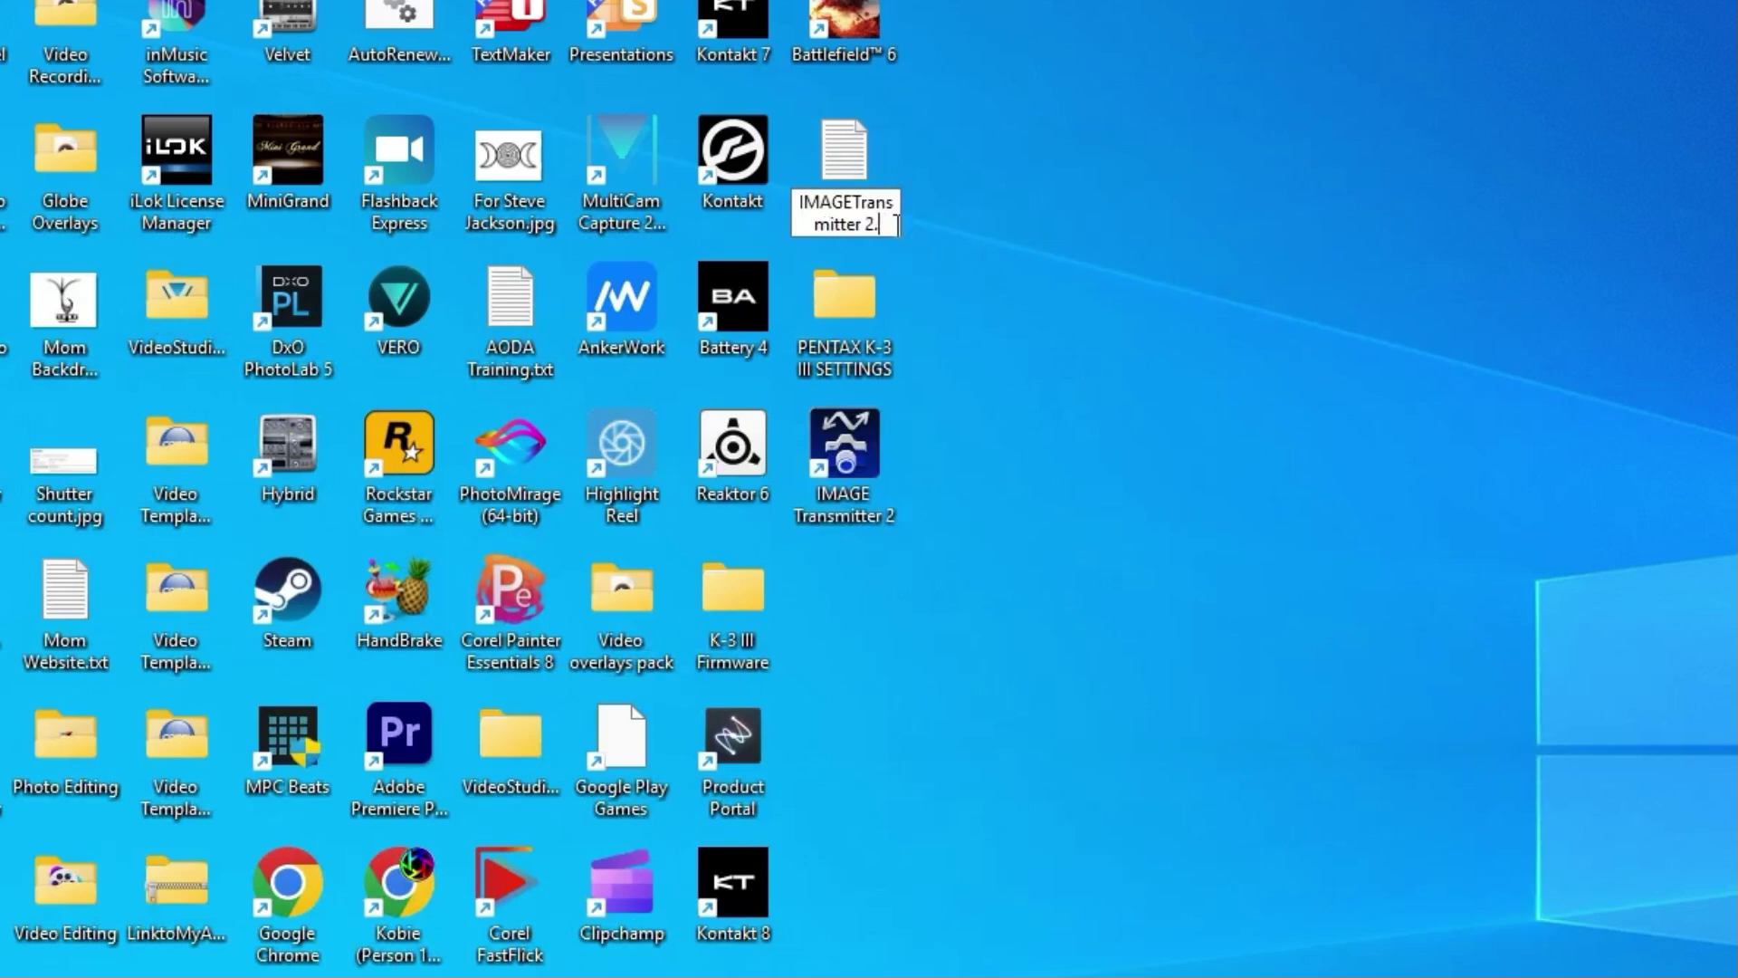
pyautogui.write('exe')
pyautogui.press('Return')
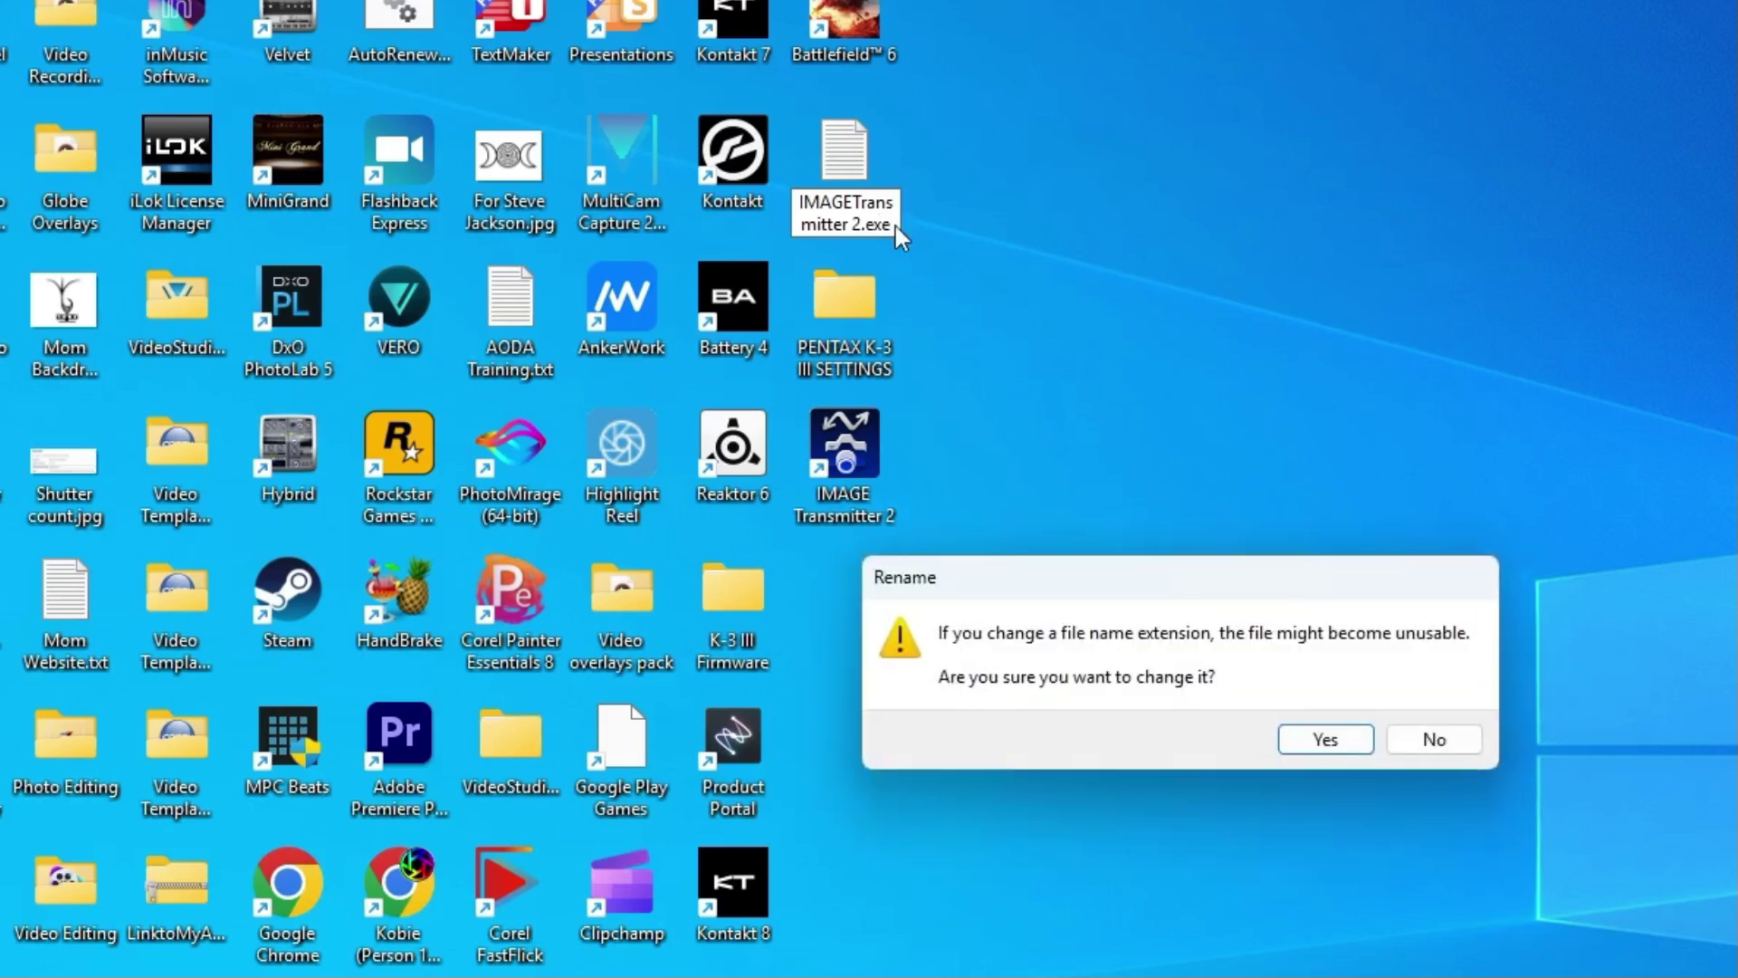
pyautogui.press('Return')
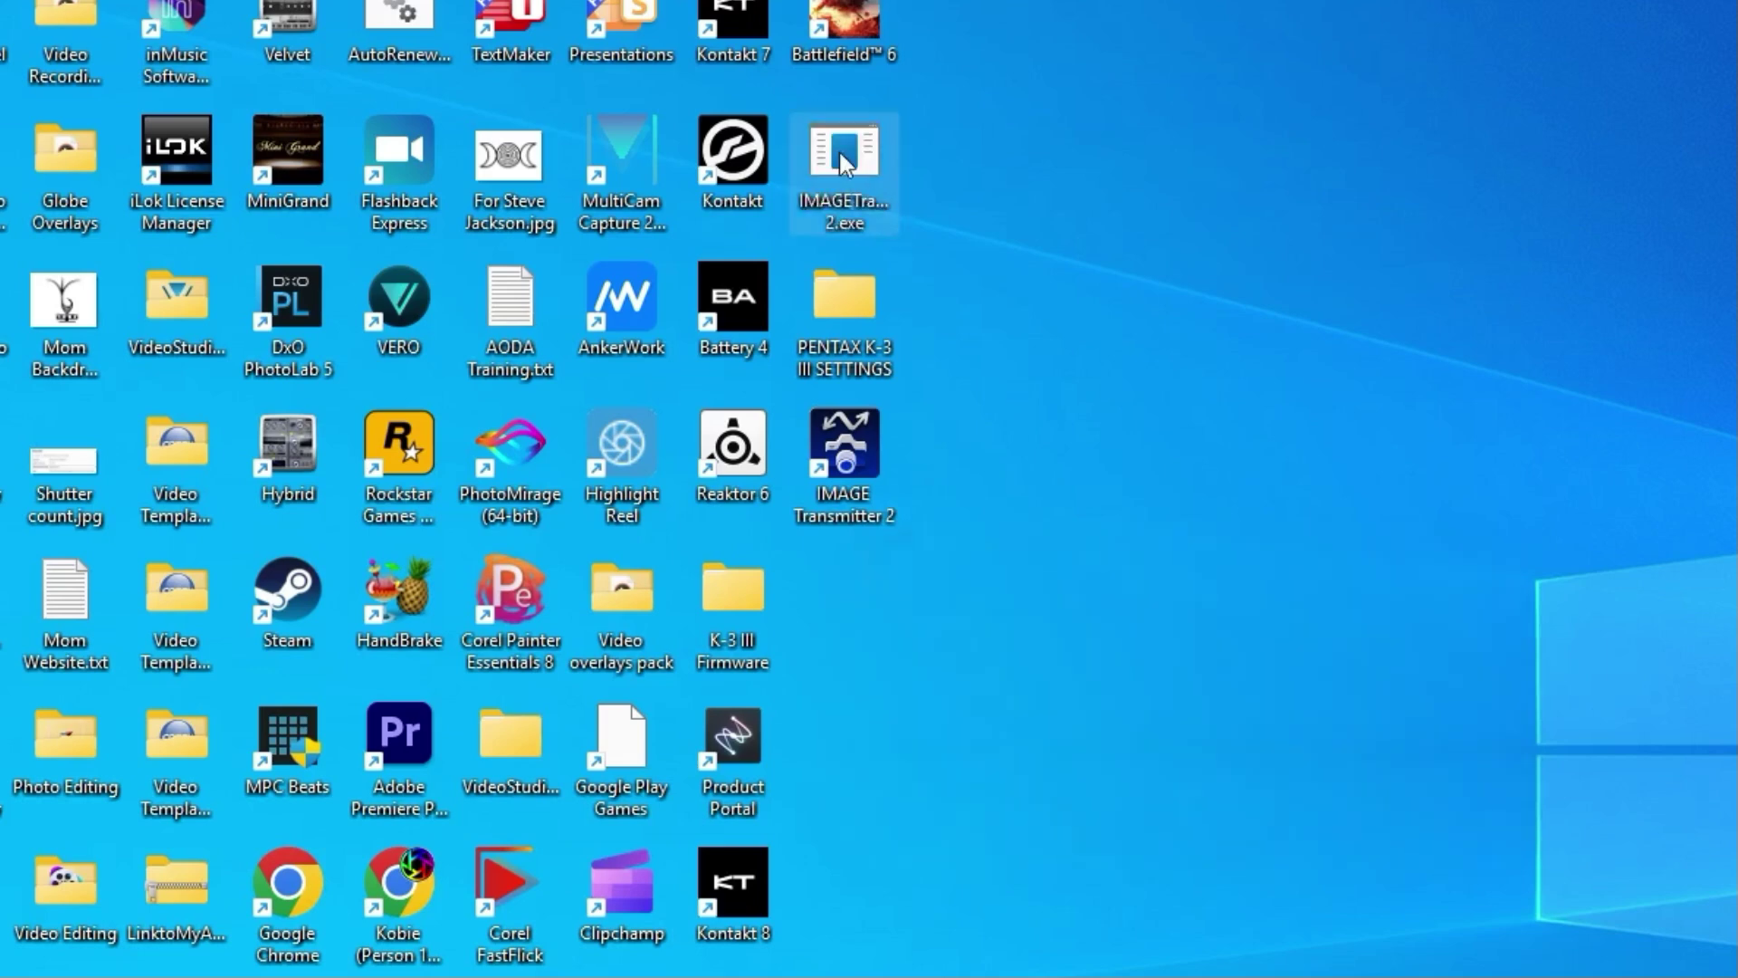
# Copy IMAGETransmitter 2.exe from the Desktop into IMAGE TRANSMITTER 2, granting administrator permission
pyautogui.rightClick(841, 156)
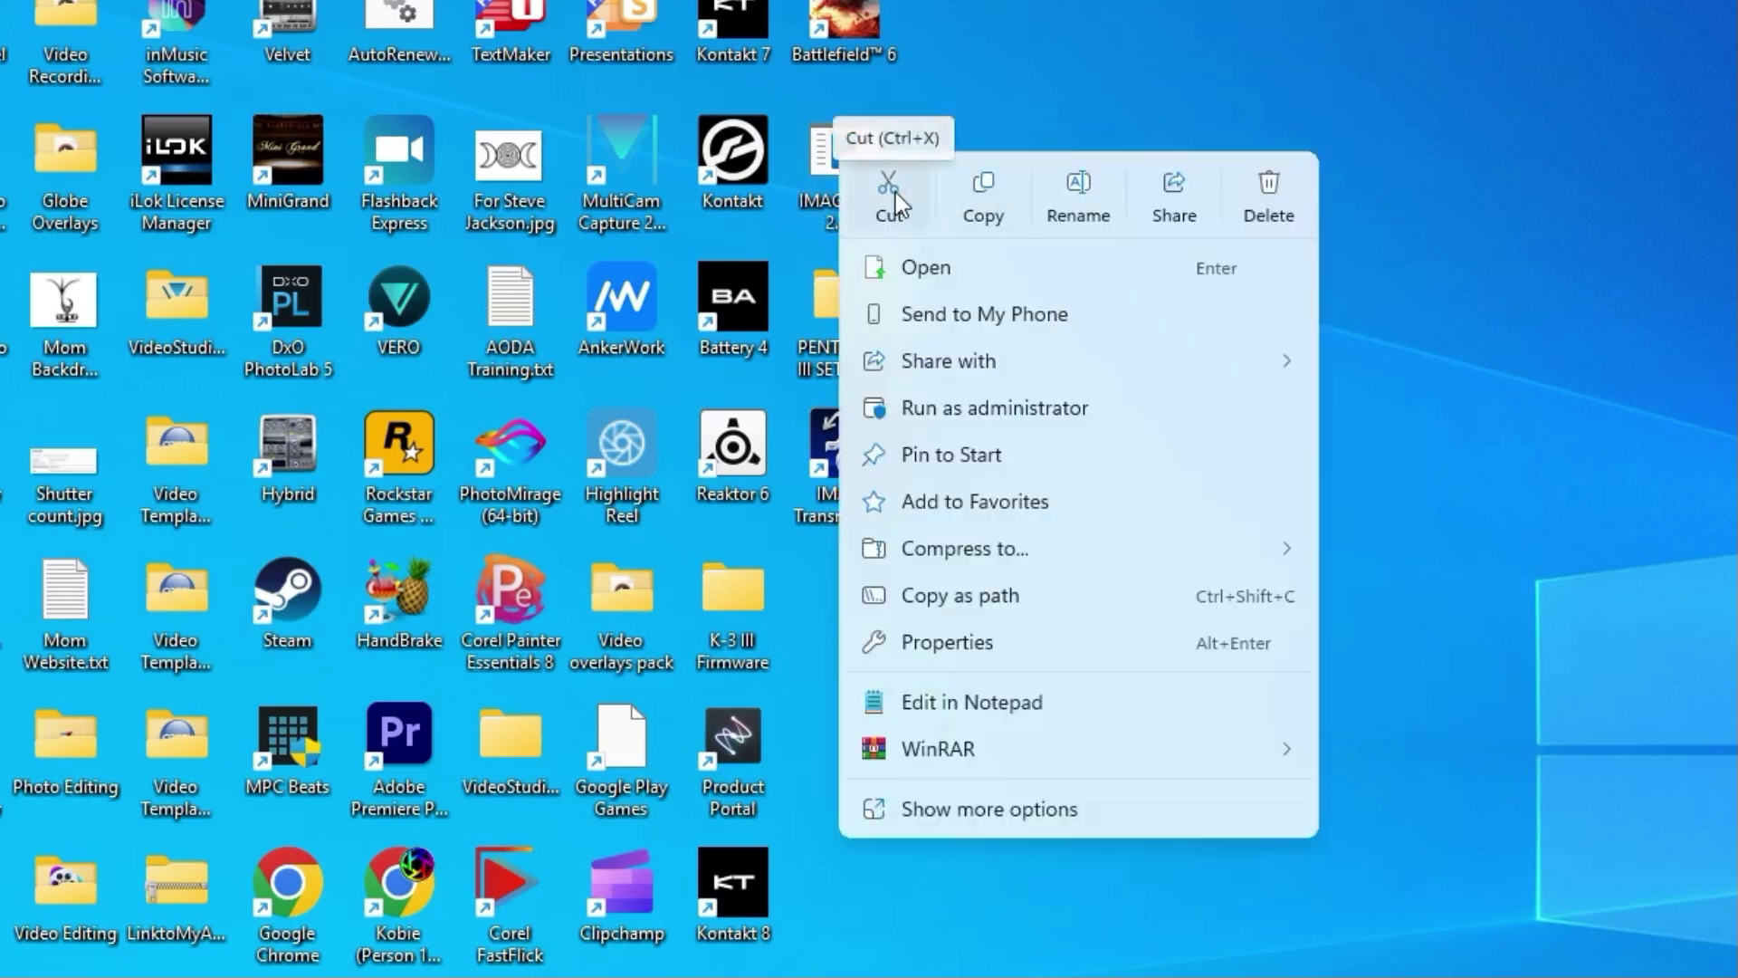
pyautogui.click(992, 188)
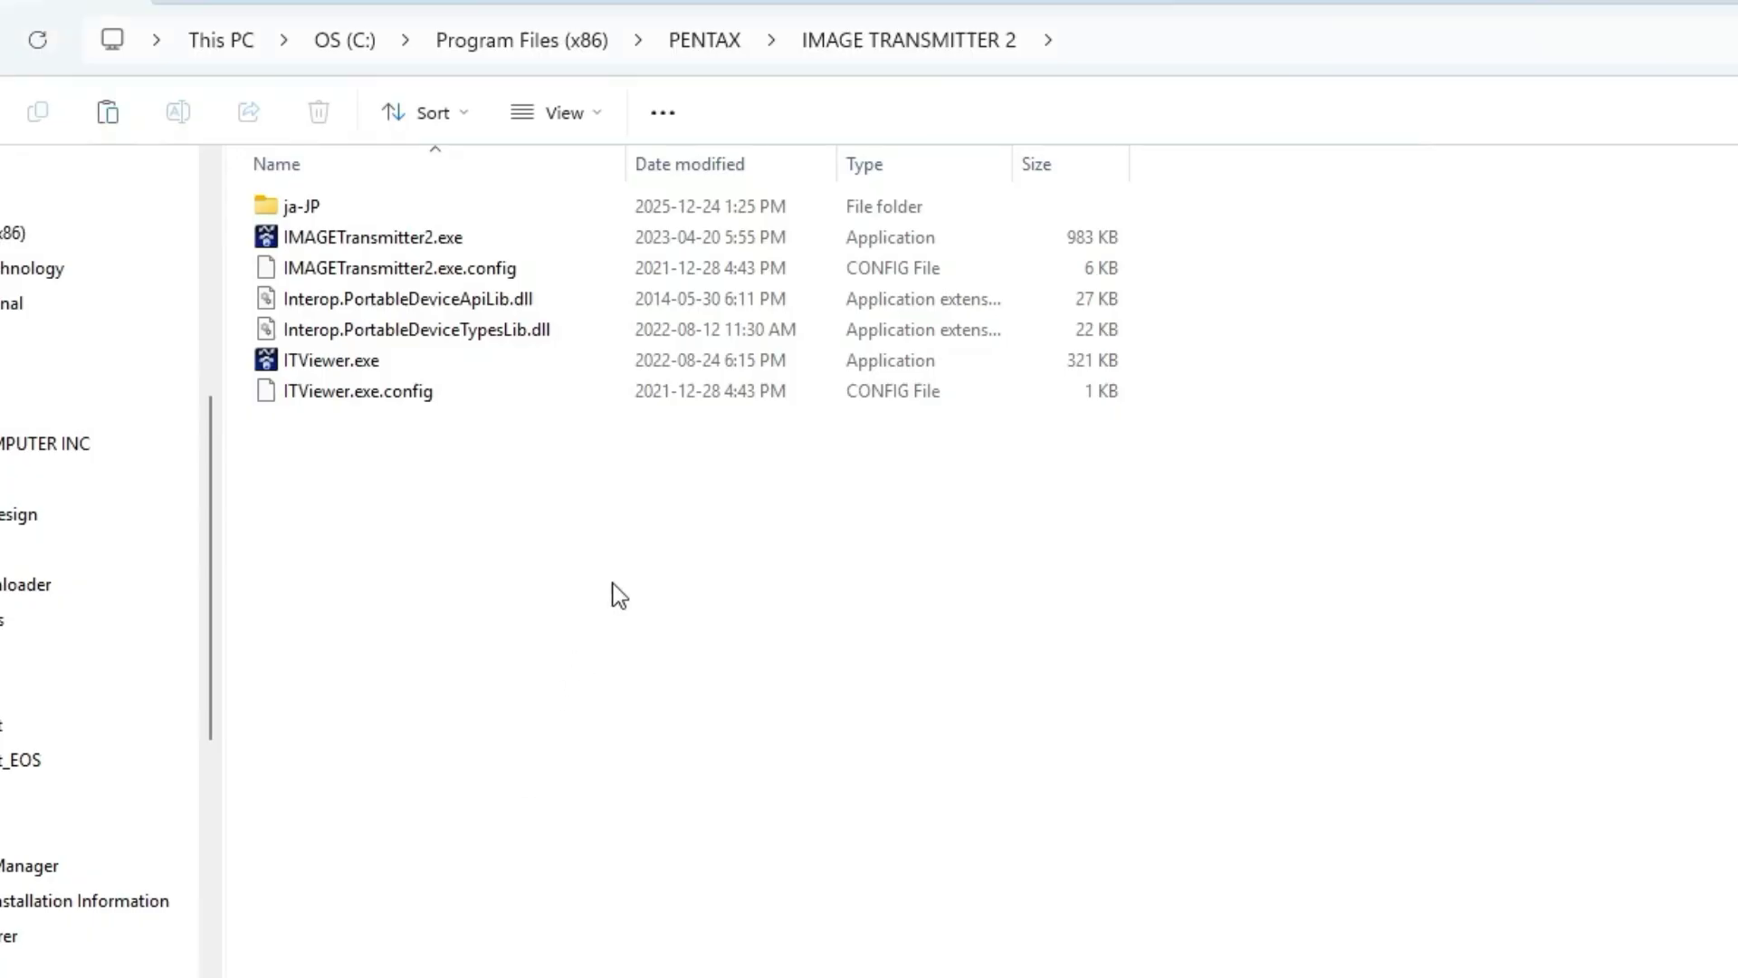
pyautogui.rightClick(613, 587)
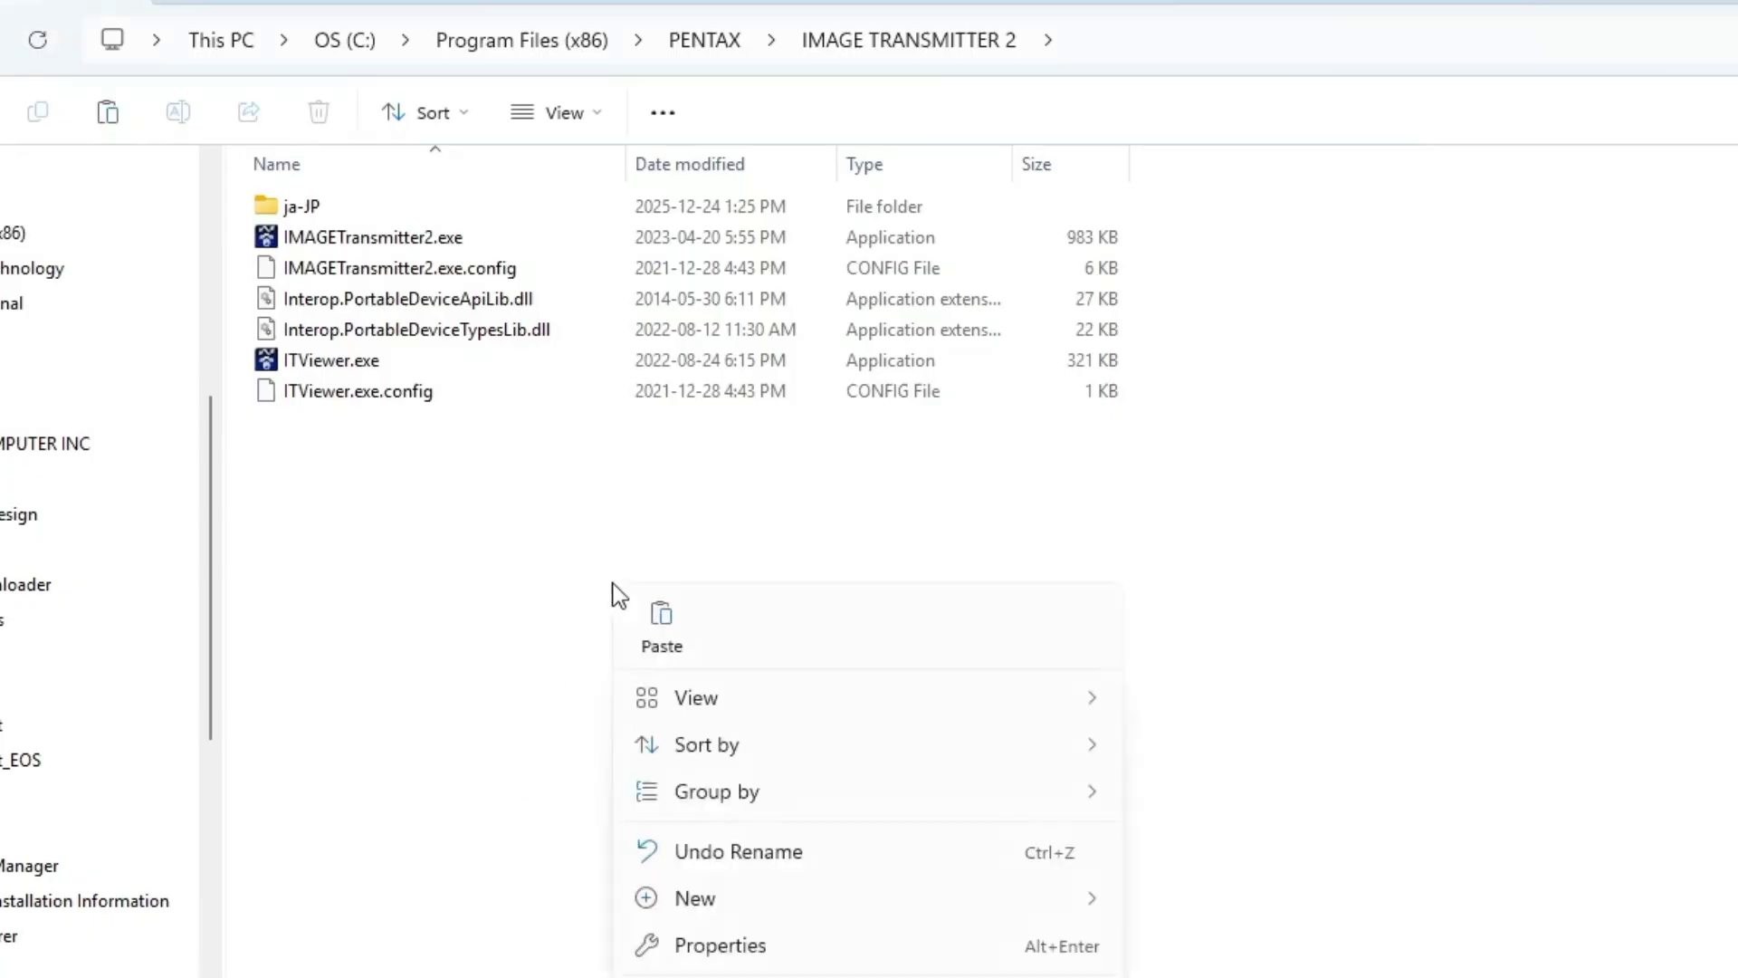
pyautogui.click(671, 637)
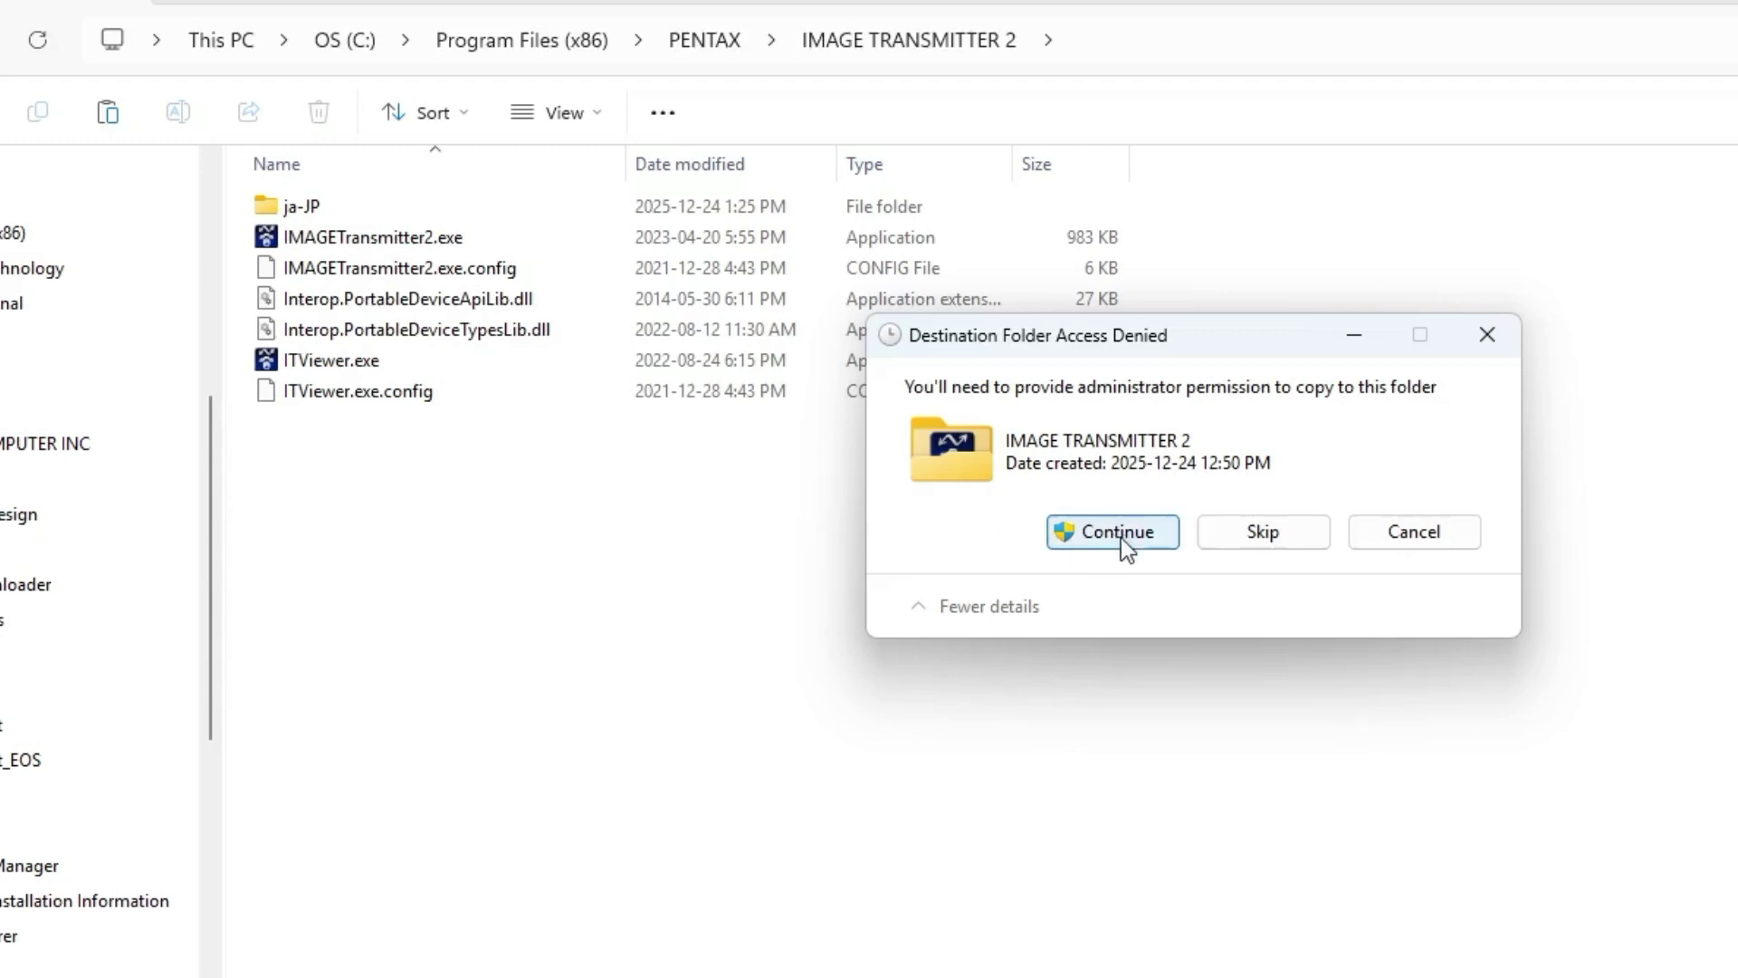
pyautogui.click(1119, 534)
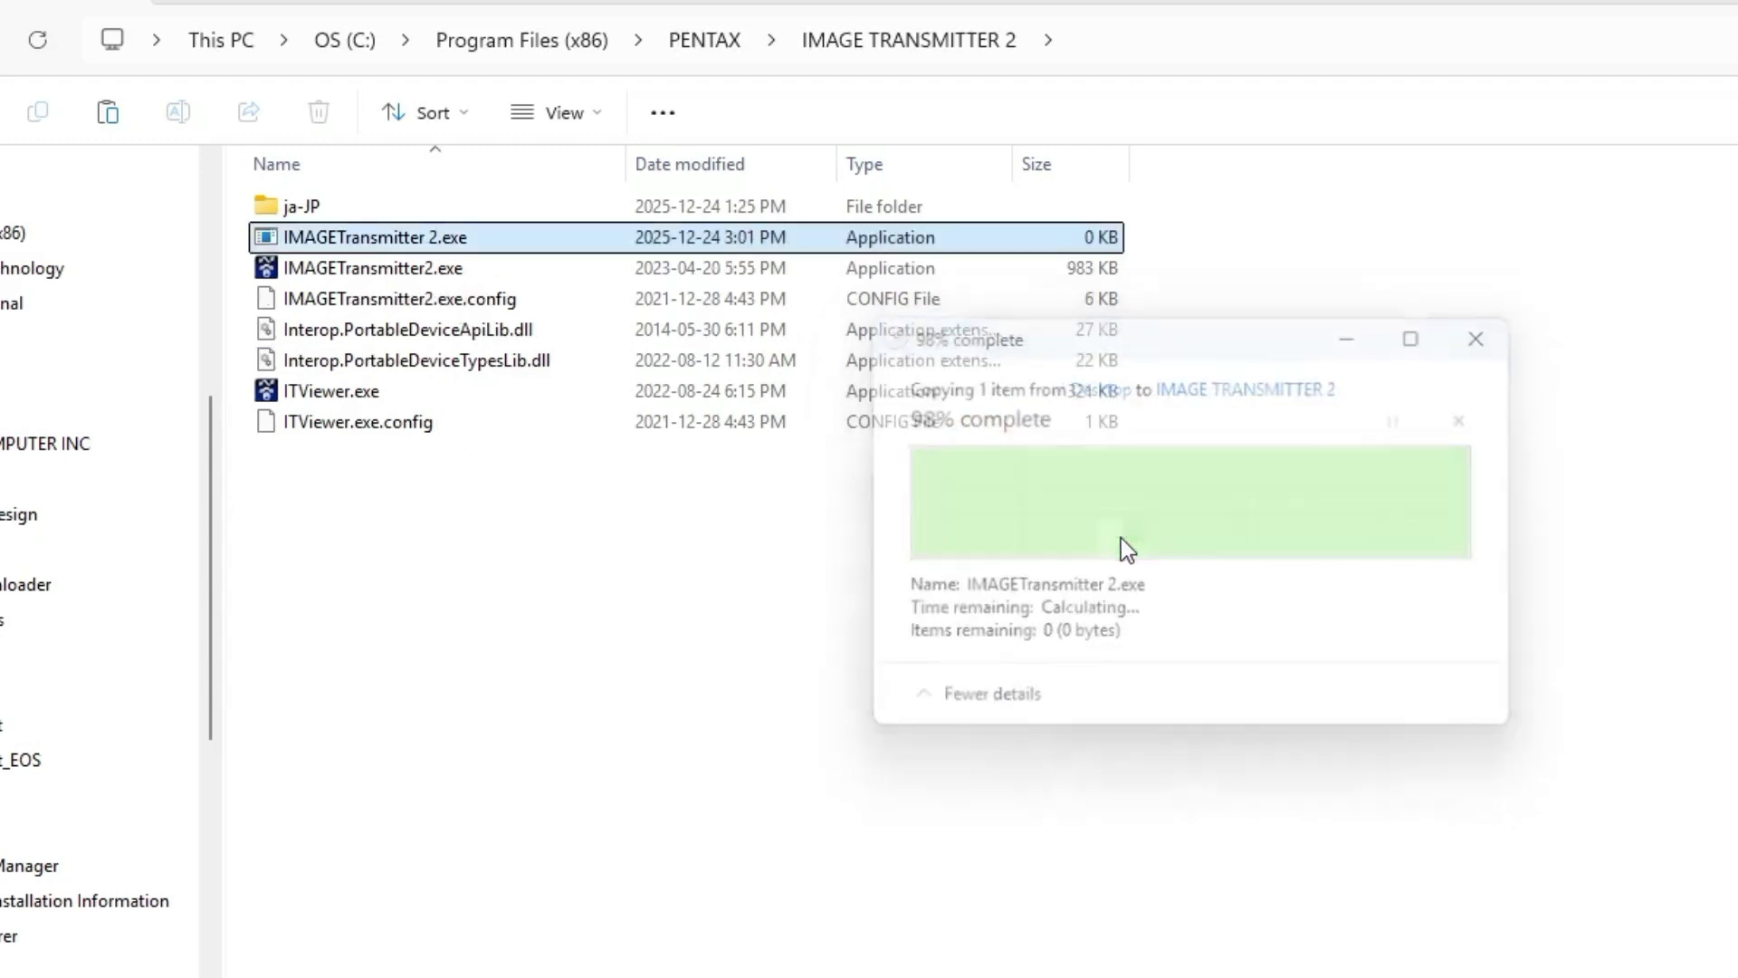
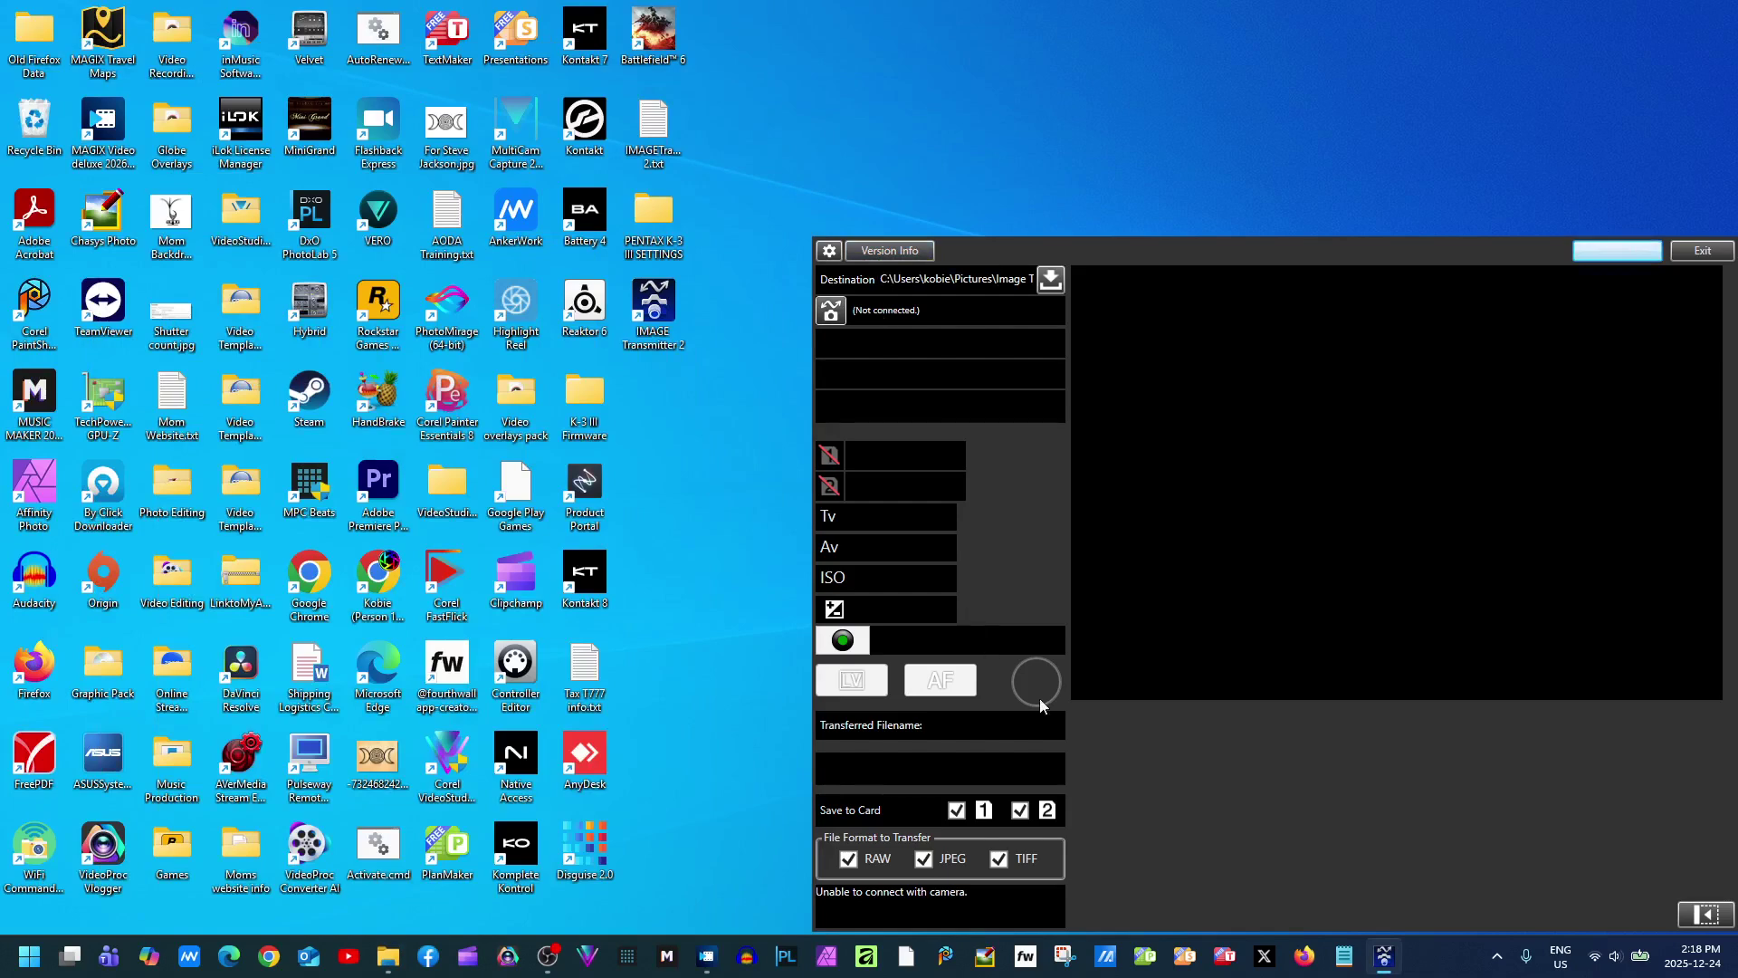
# Exit the unconnected app and tick 'Run this program as an administrator' in the shortcut's Compatibility properties
pyautogui.click(1709, 255)
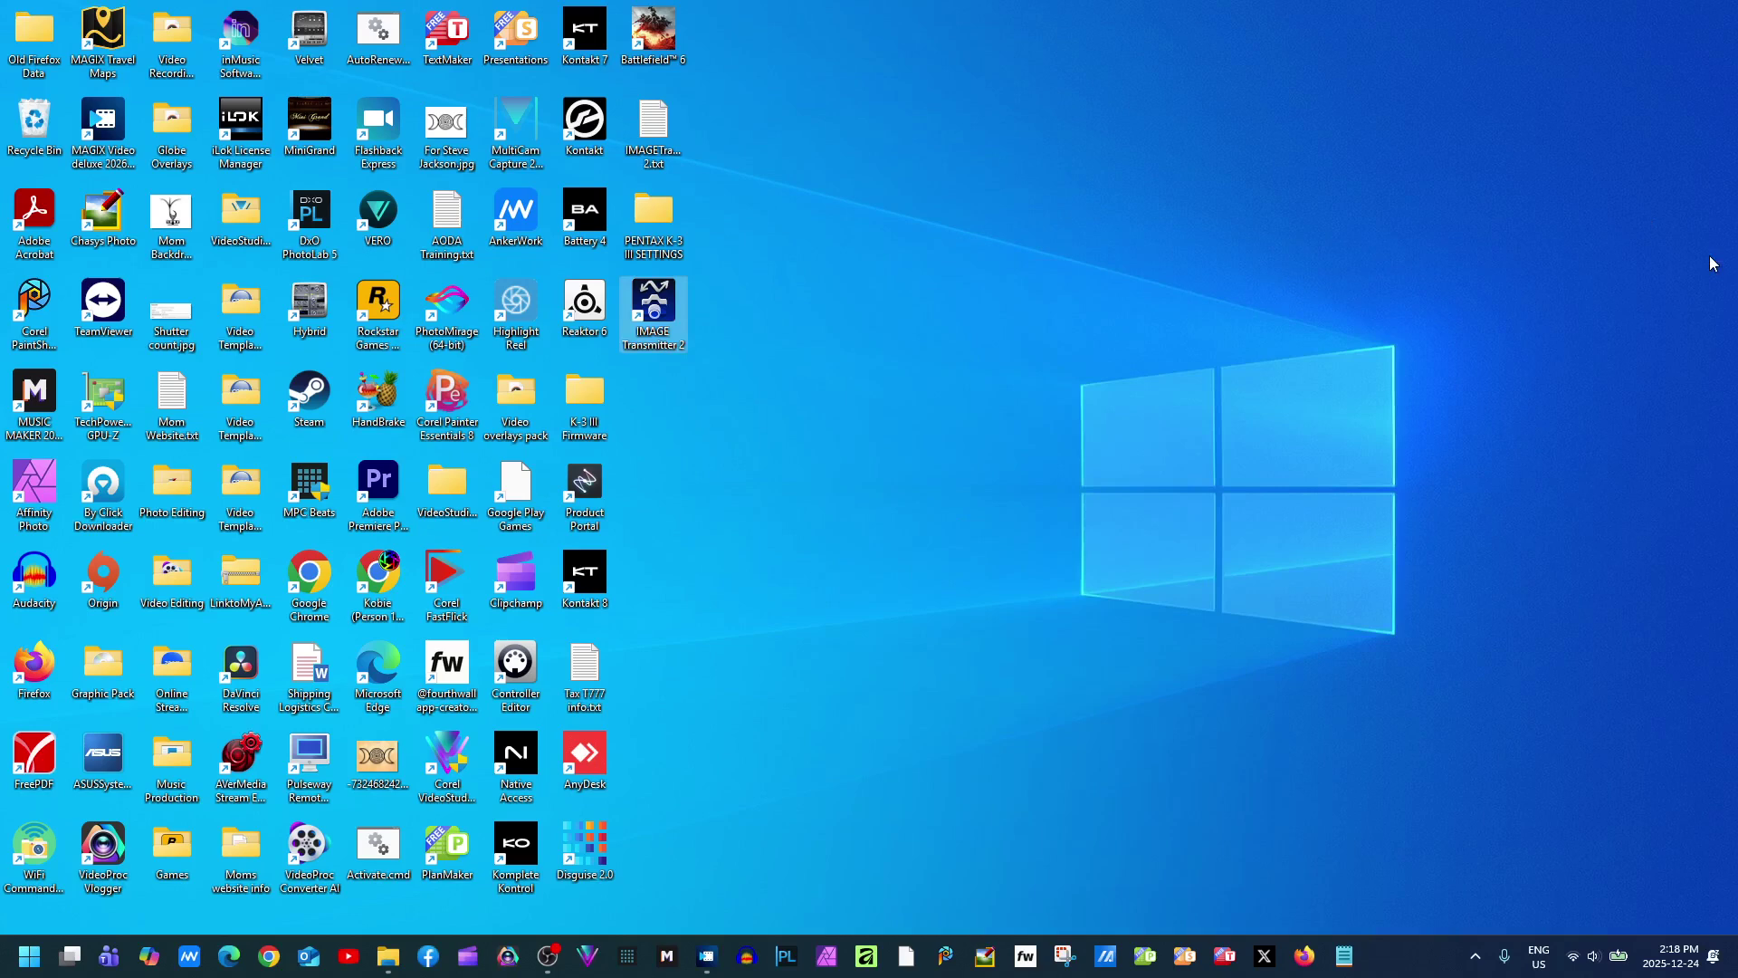
pyautogui.rightClick(658, 319)
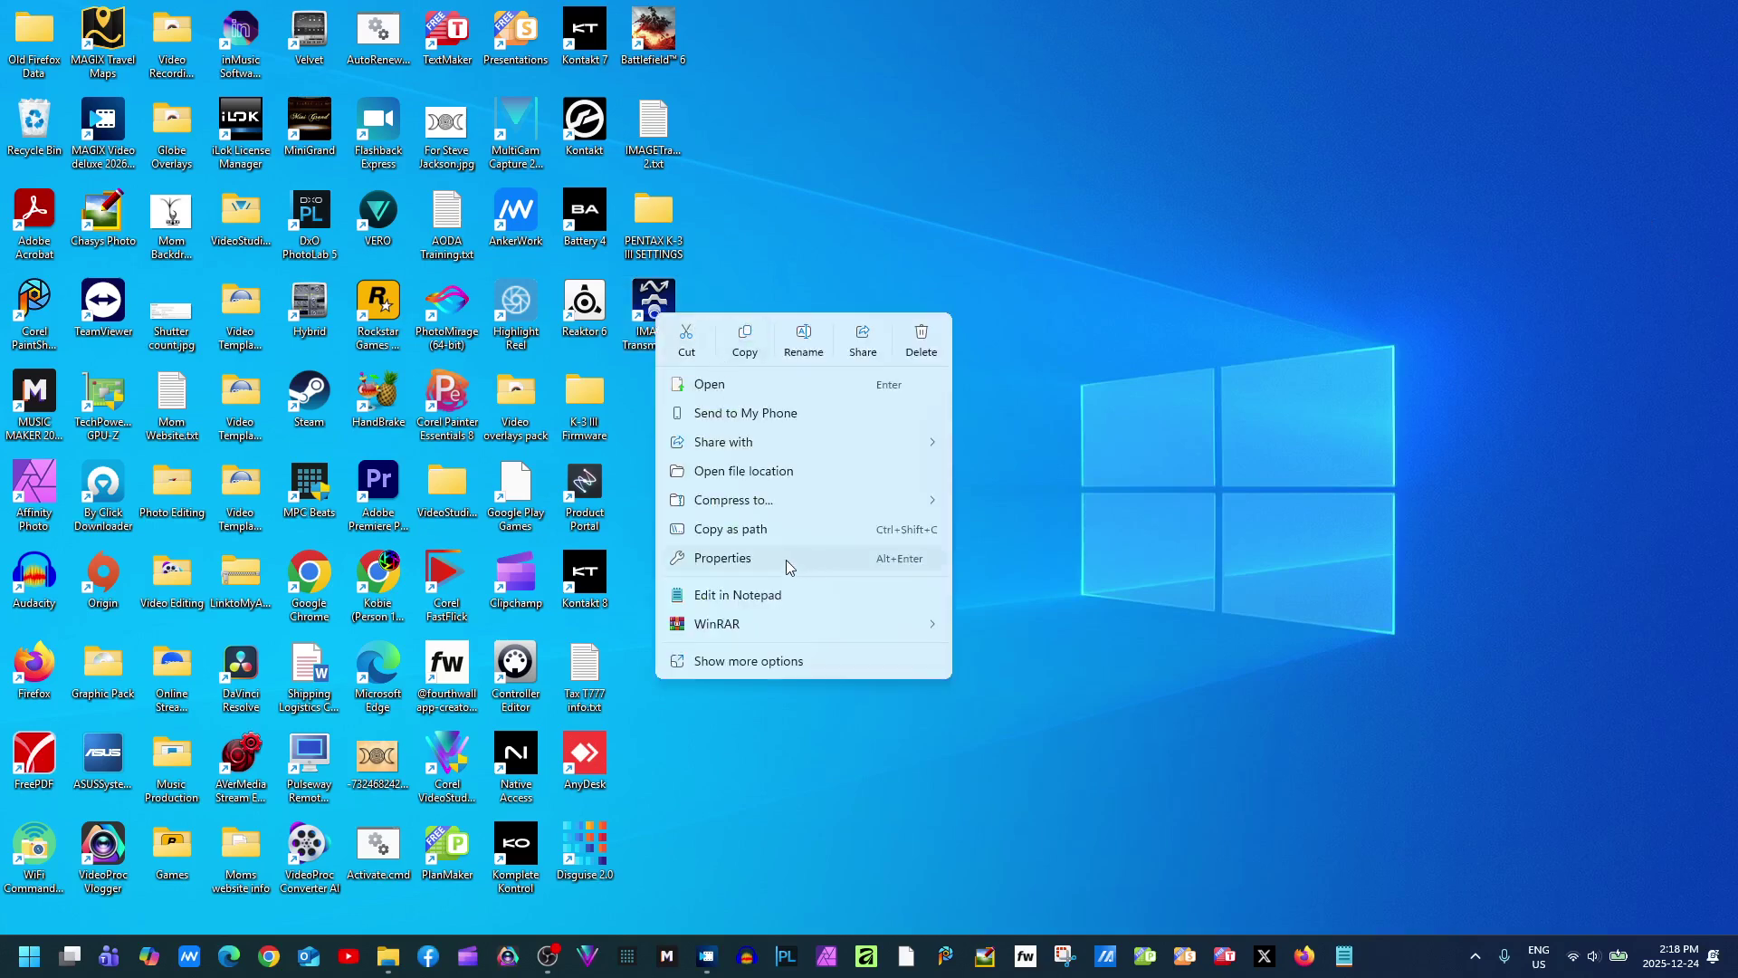
pyautogui.click(722, 558)
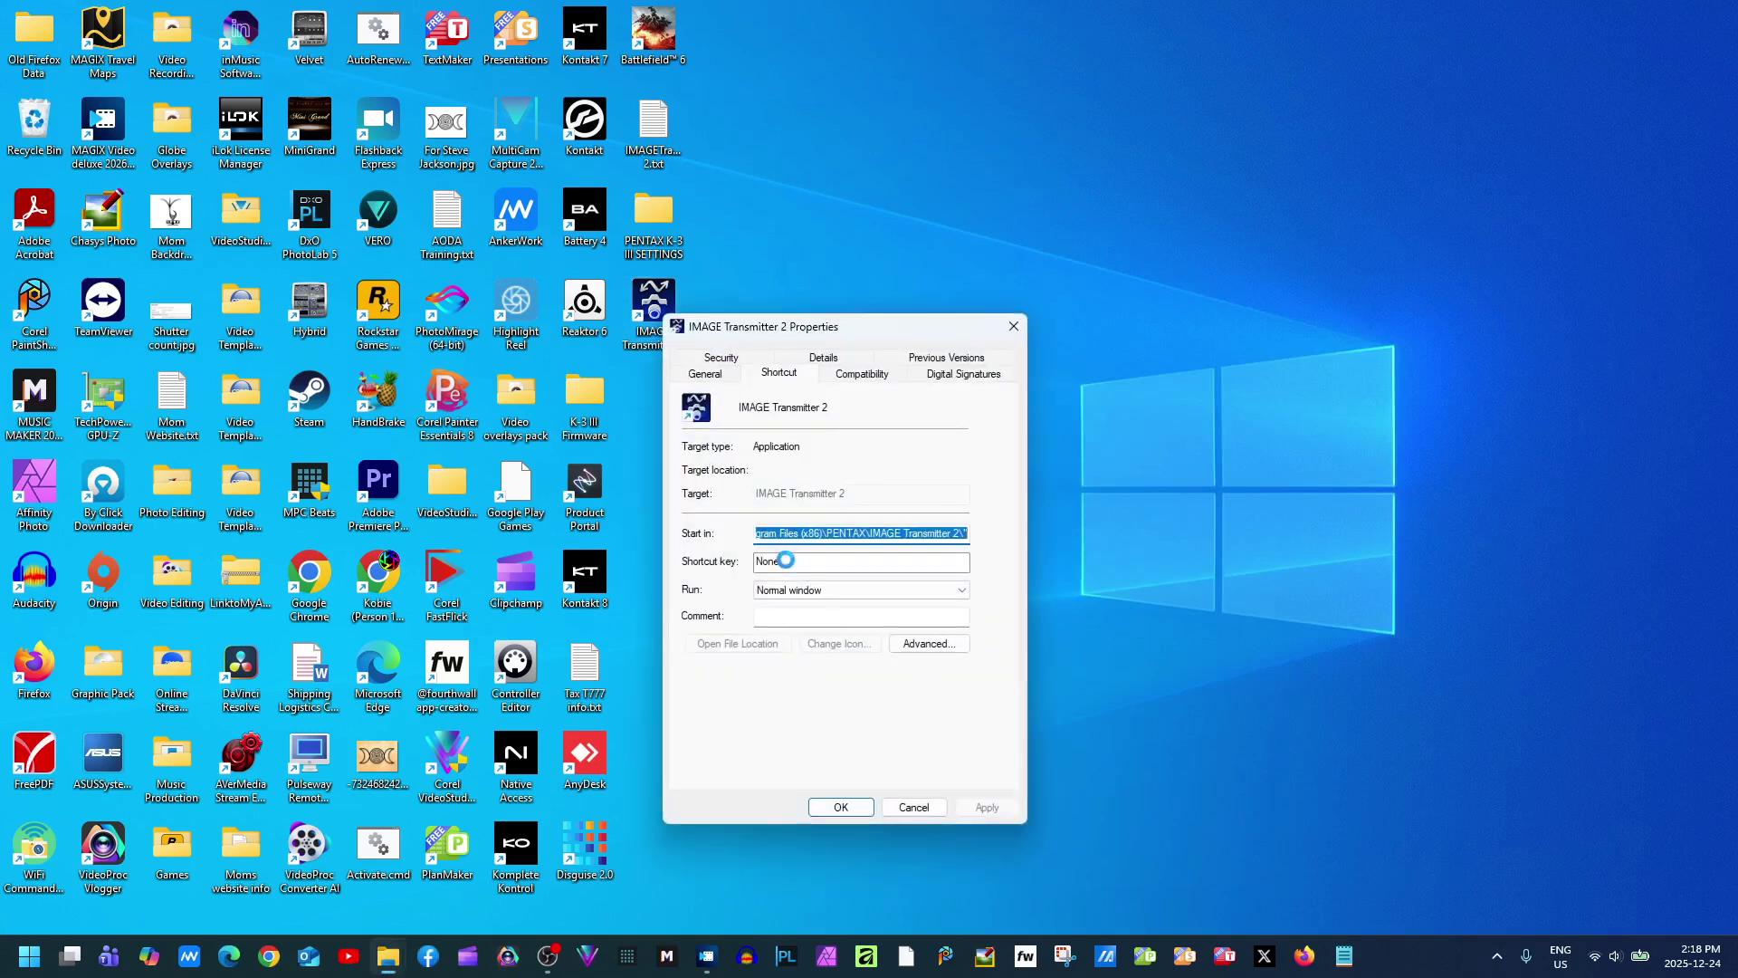
pyautogui.click(862, 374)
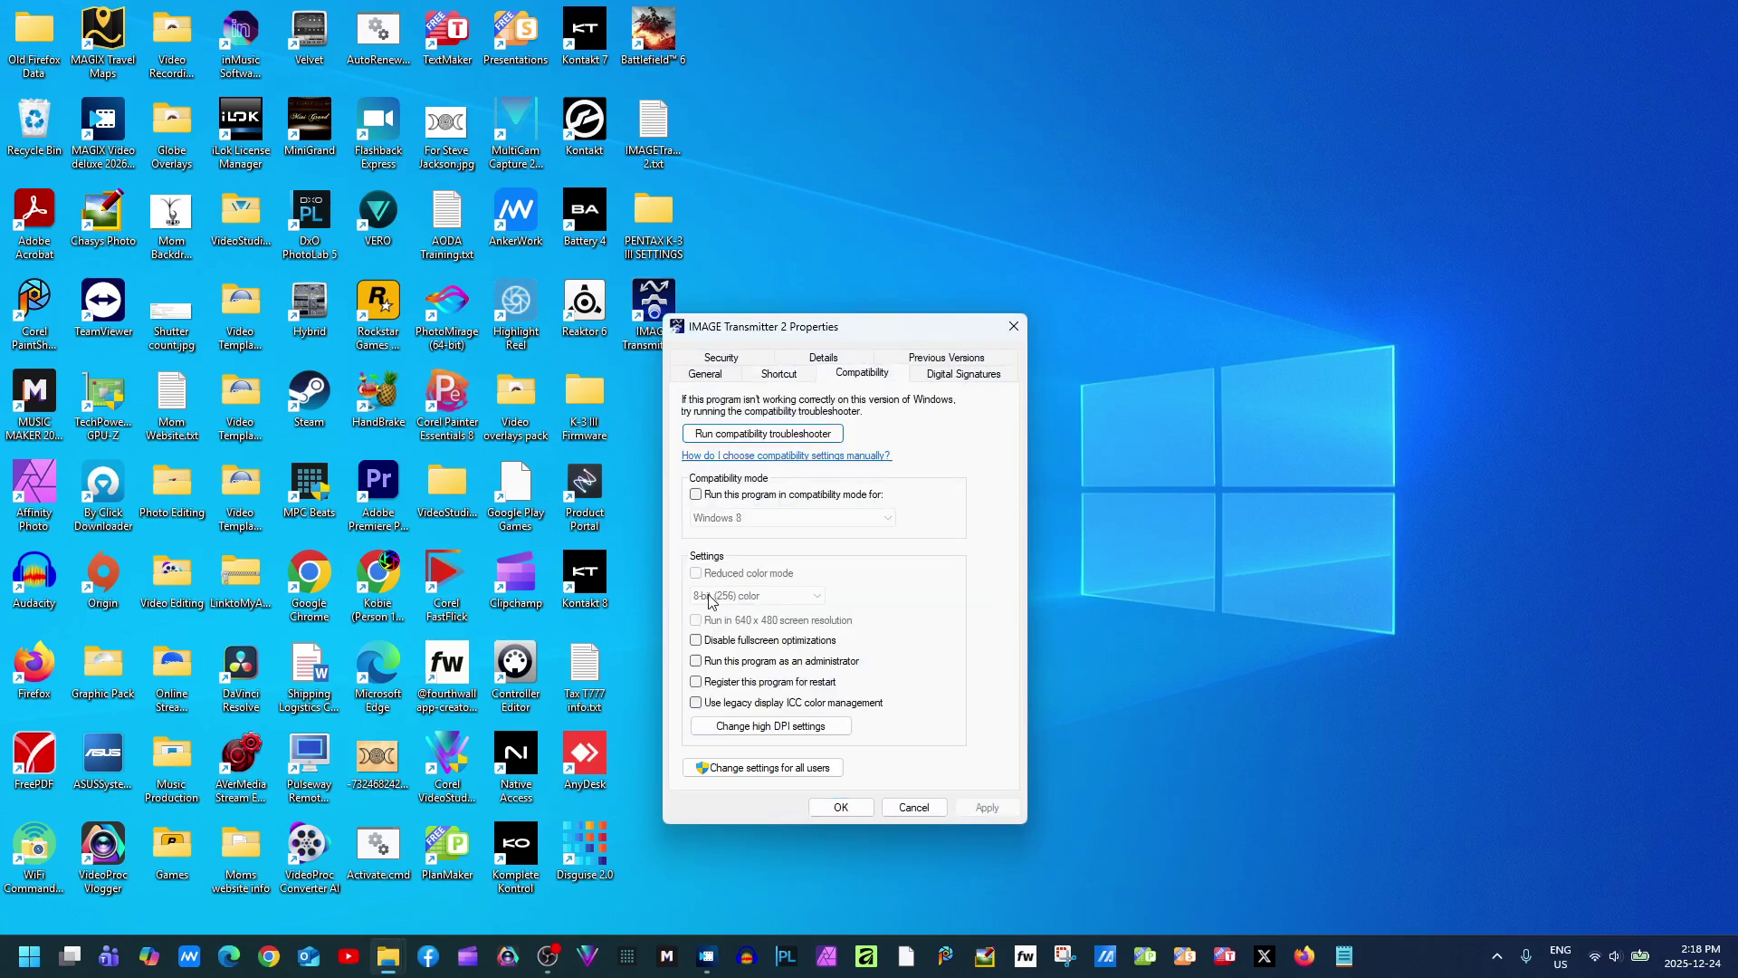
pyautogui.click(695, 661)
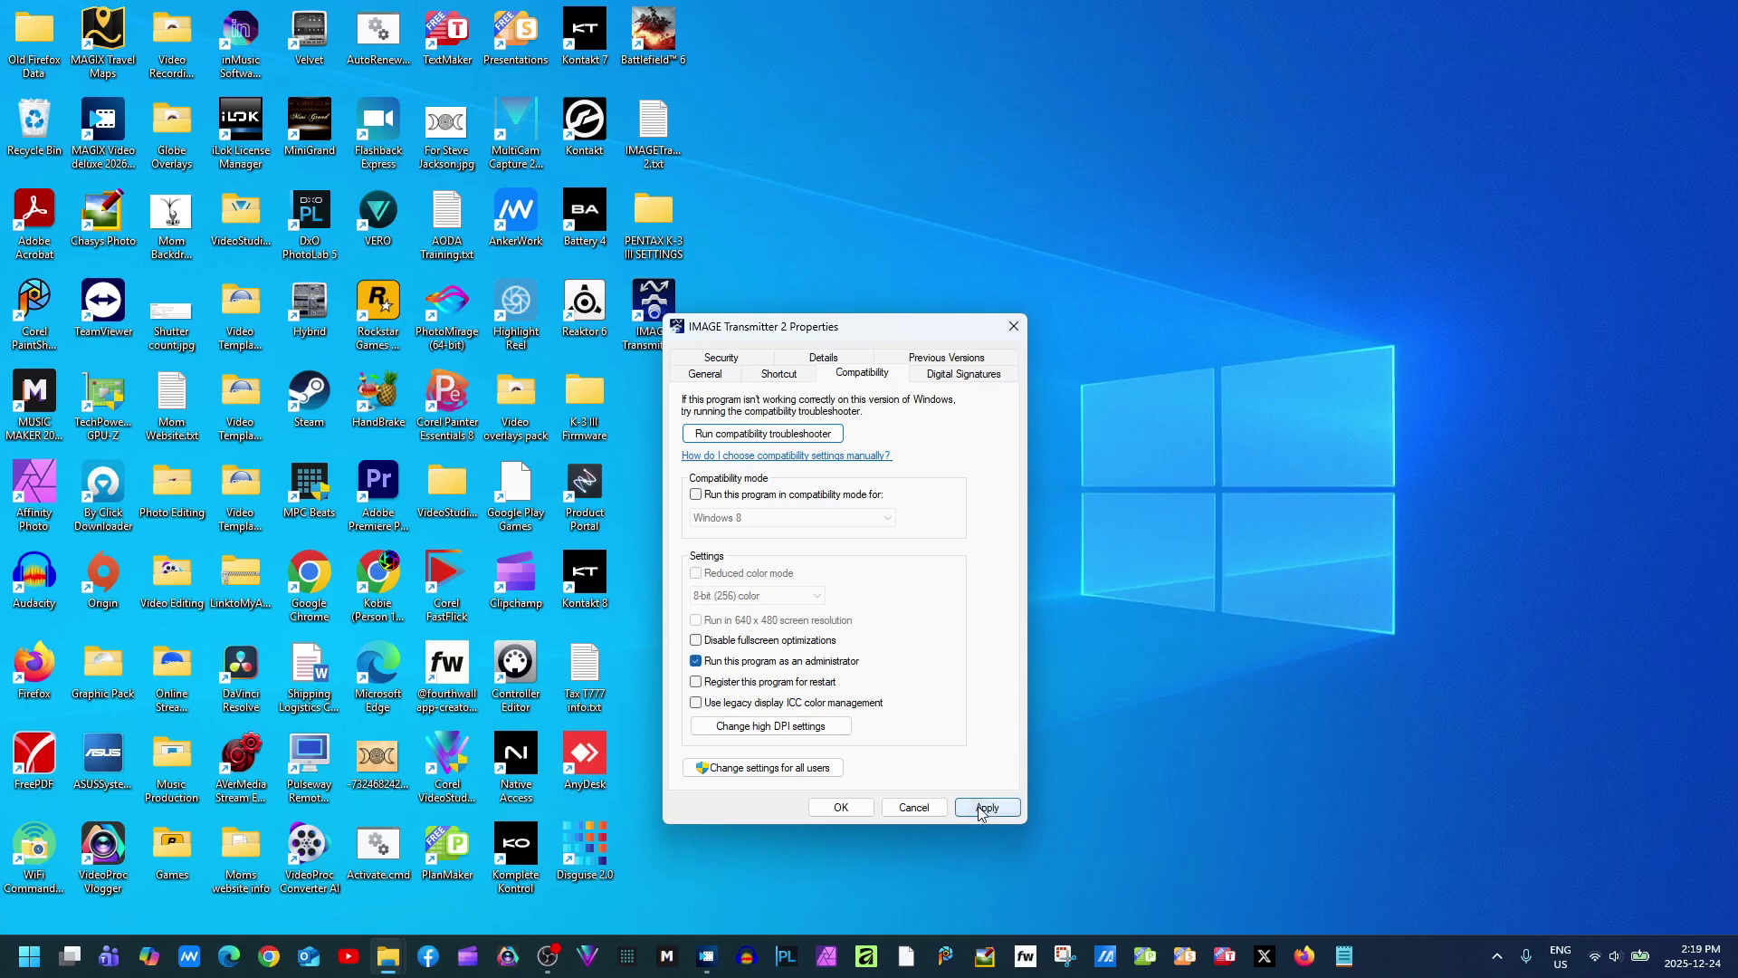
pyautogui.click(987, 807)
pyautogui.click(840, 807)
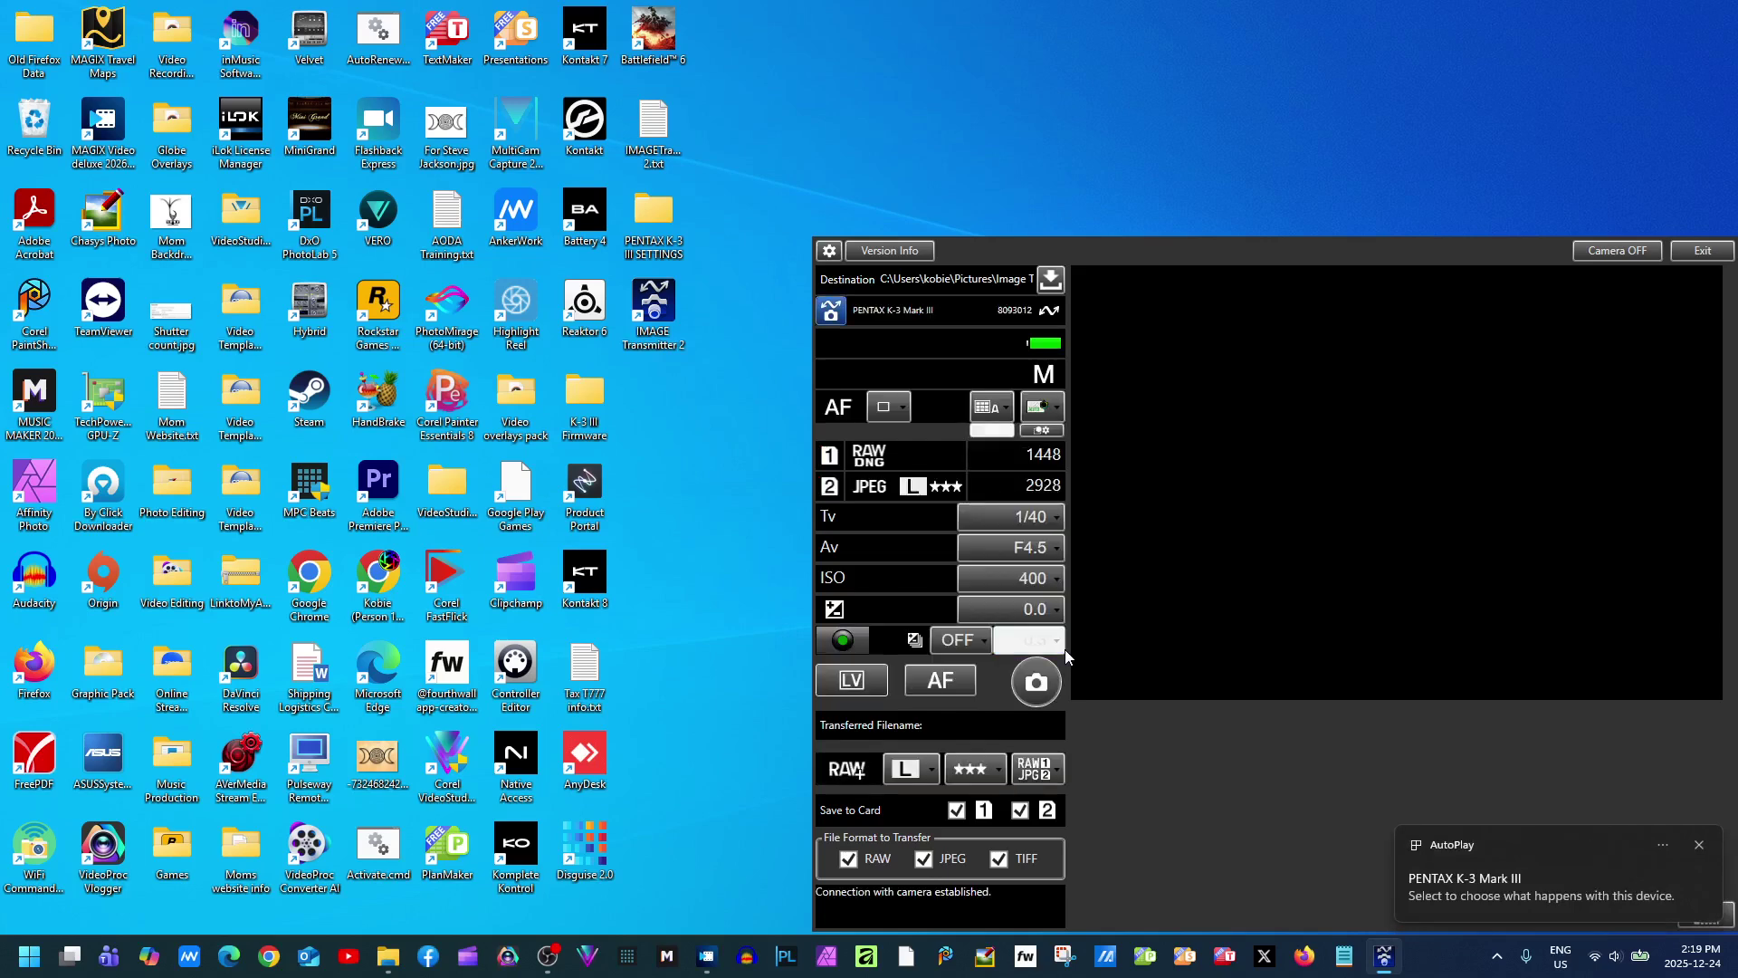
# Bring the empty Image Transmitter folder under Pictures forward from the taskbar
pyautogui.moveTo(711, 965)
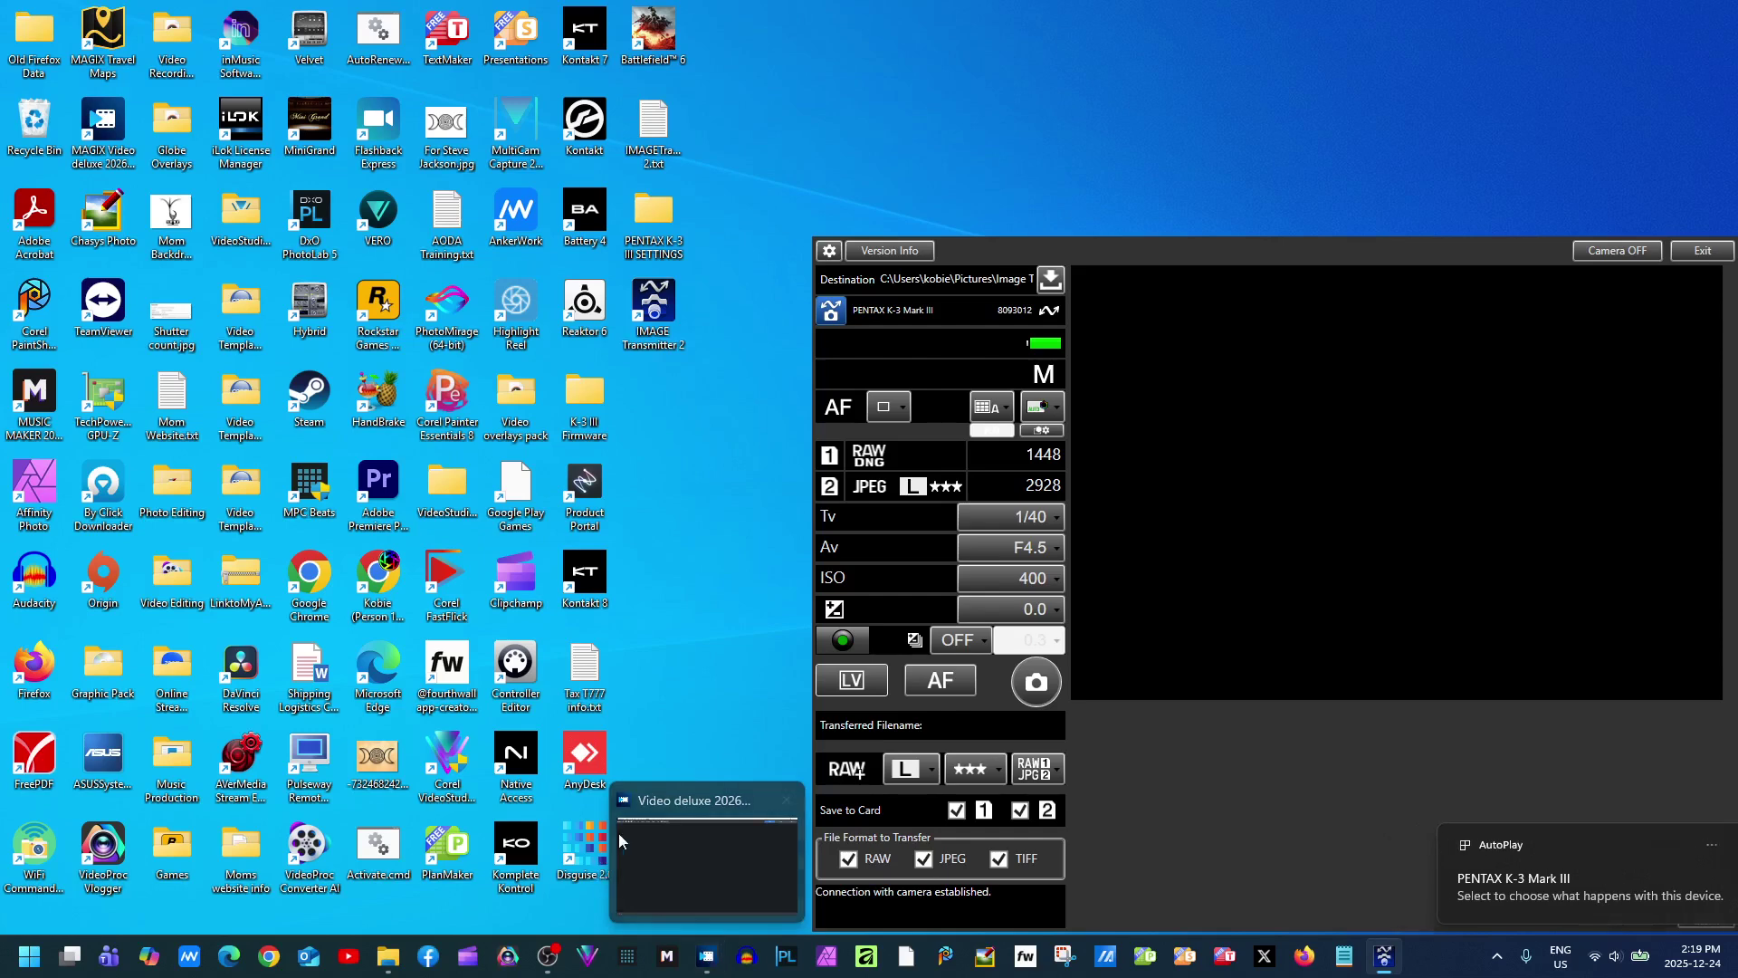
pyautogui.click(388, 963)
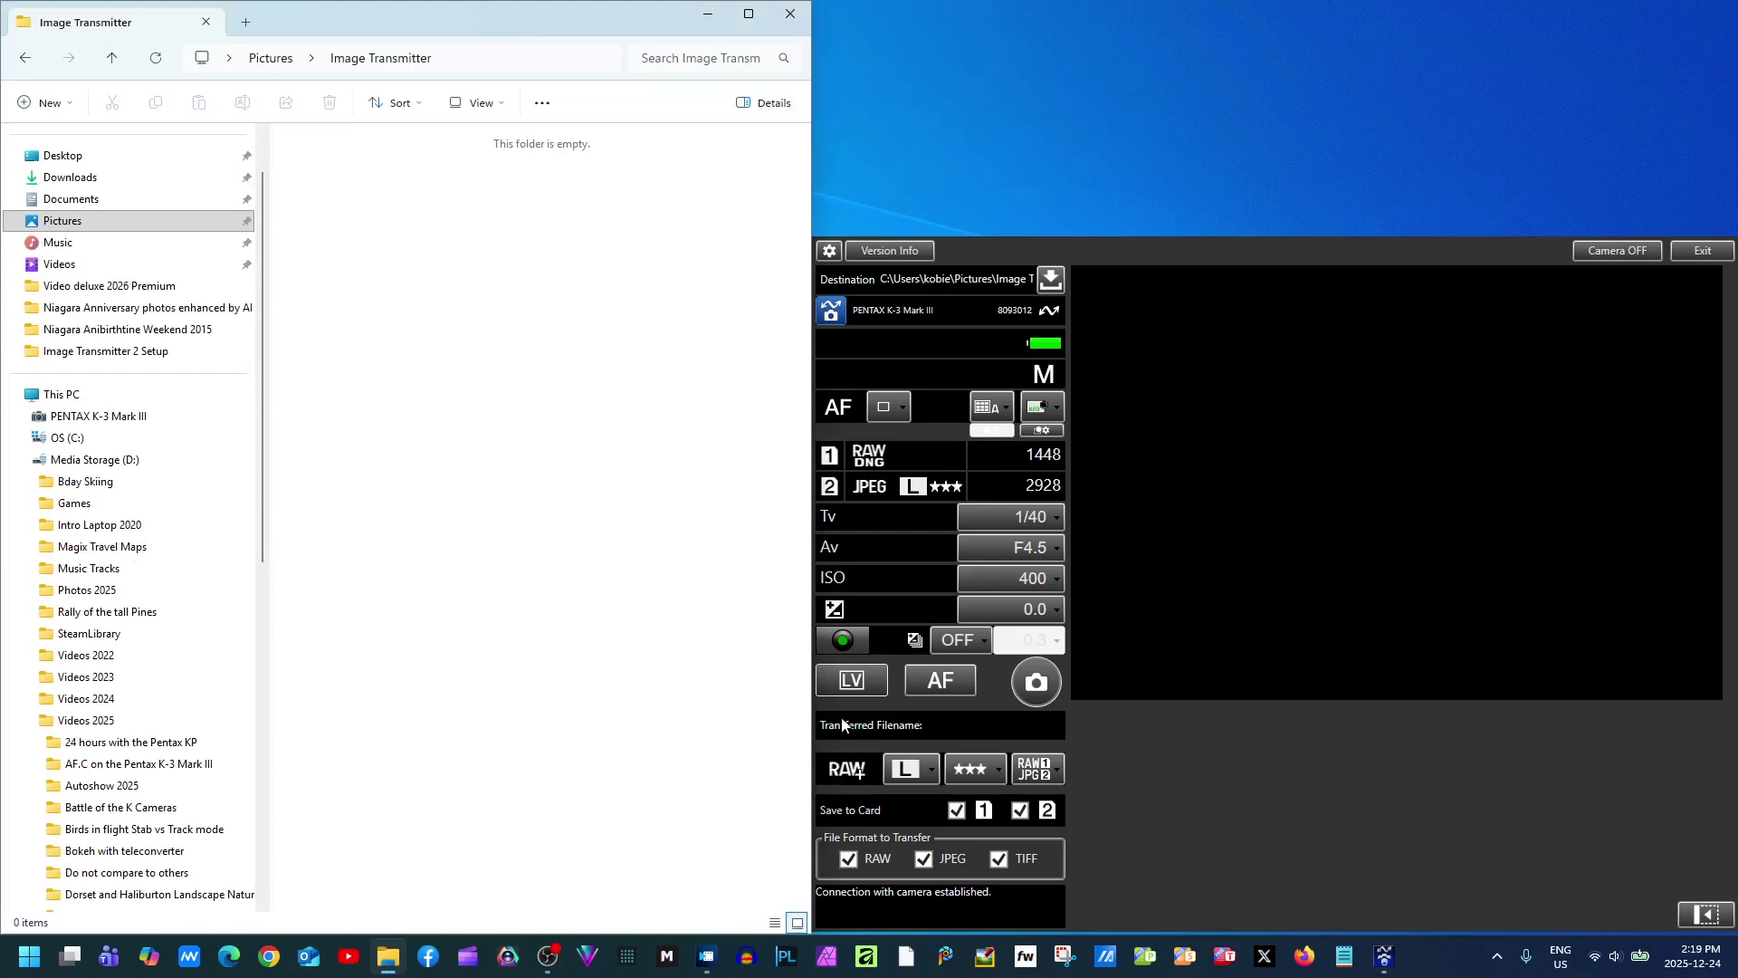
# Start live view, autofocus on the sofa arm and capture a shot saved as IMGP1806 DNG and JPG
pyautogui.click(857, 685)
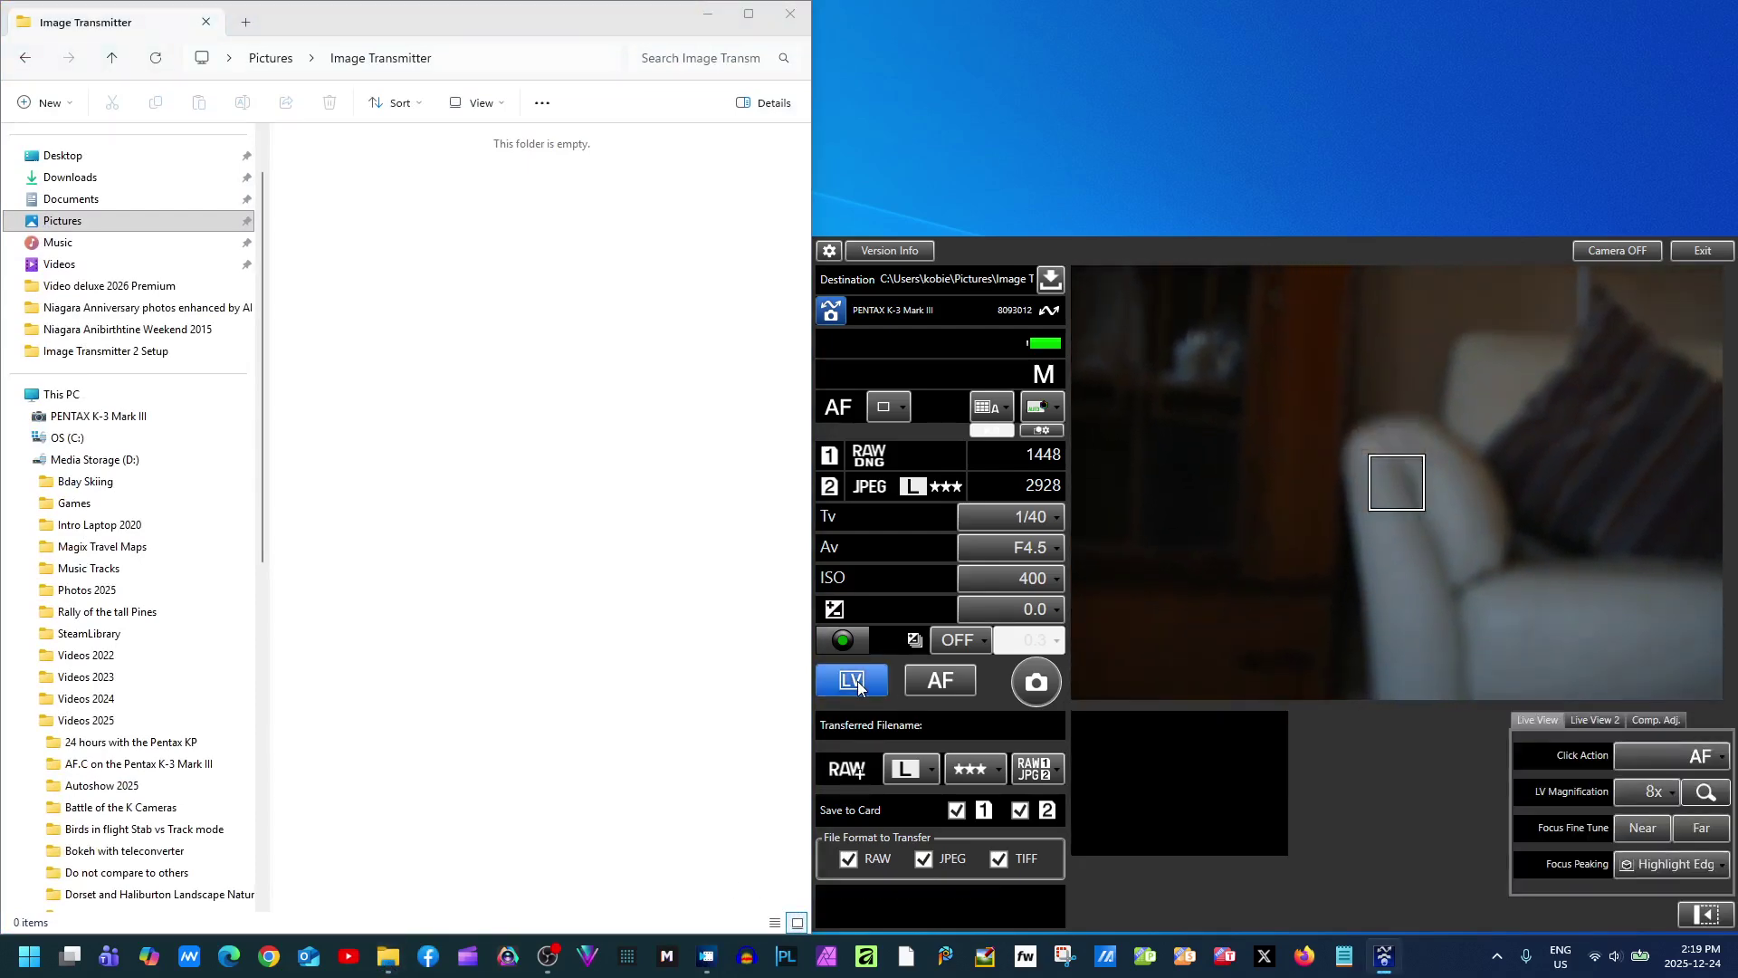
pyautogui.click(939, 677)
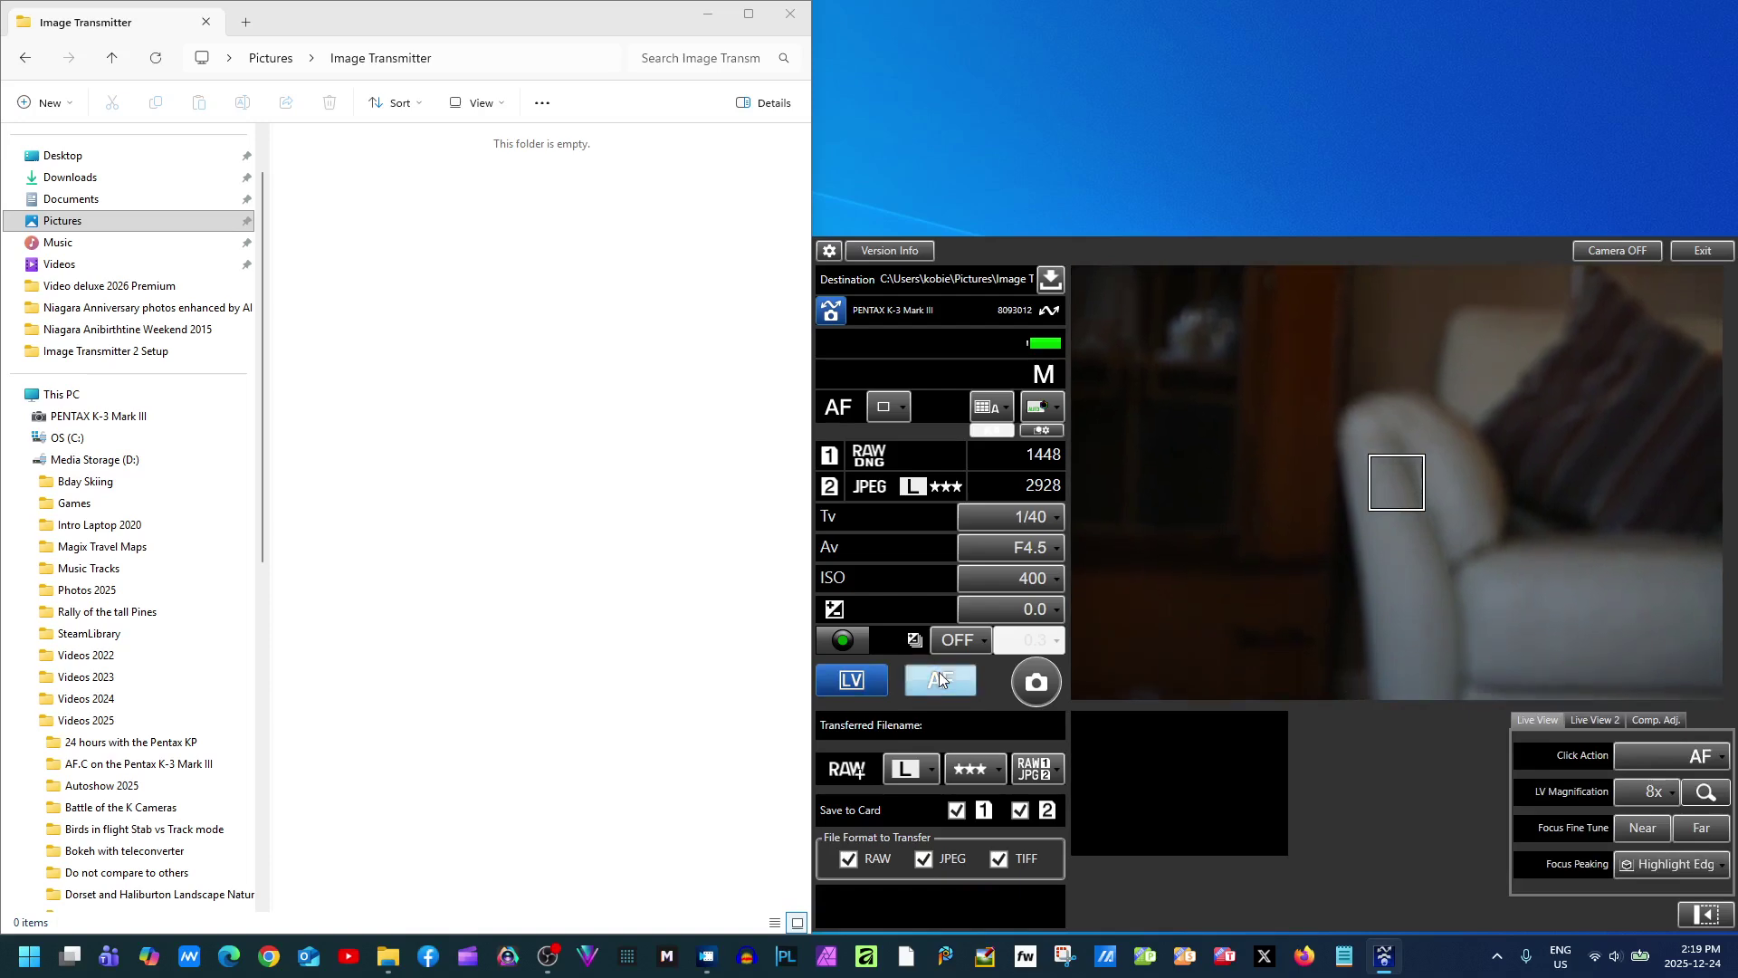
pyautogui.click(1035, 682)
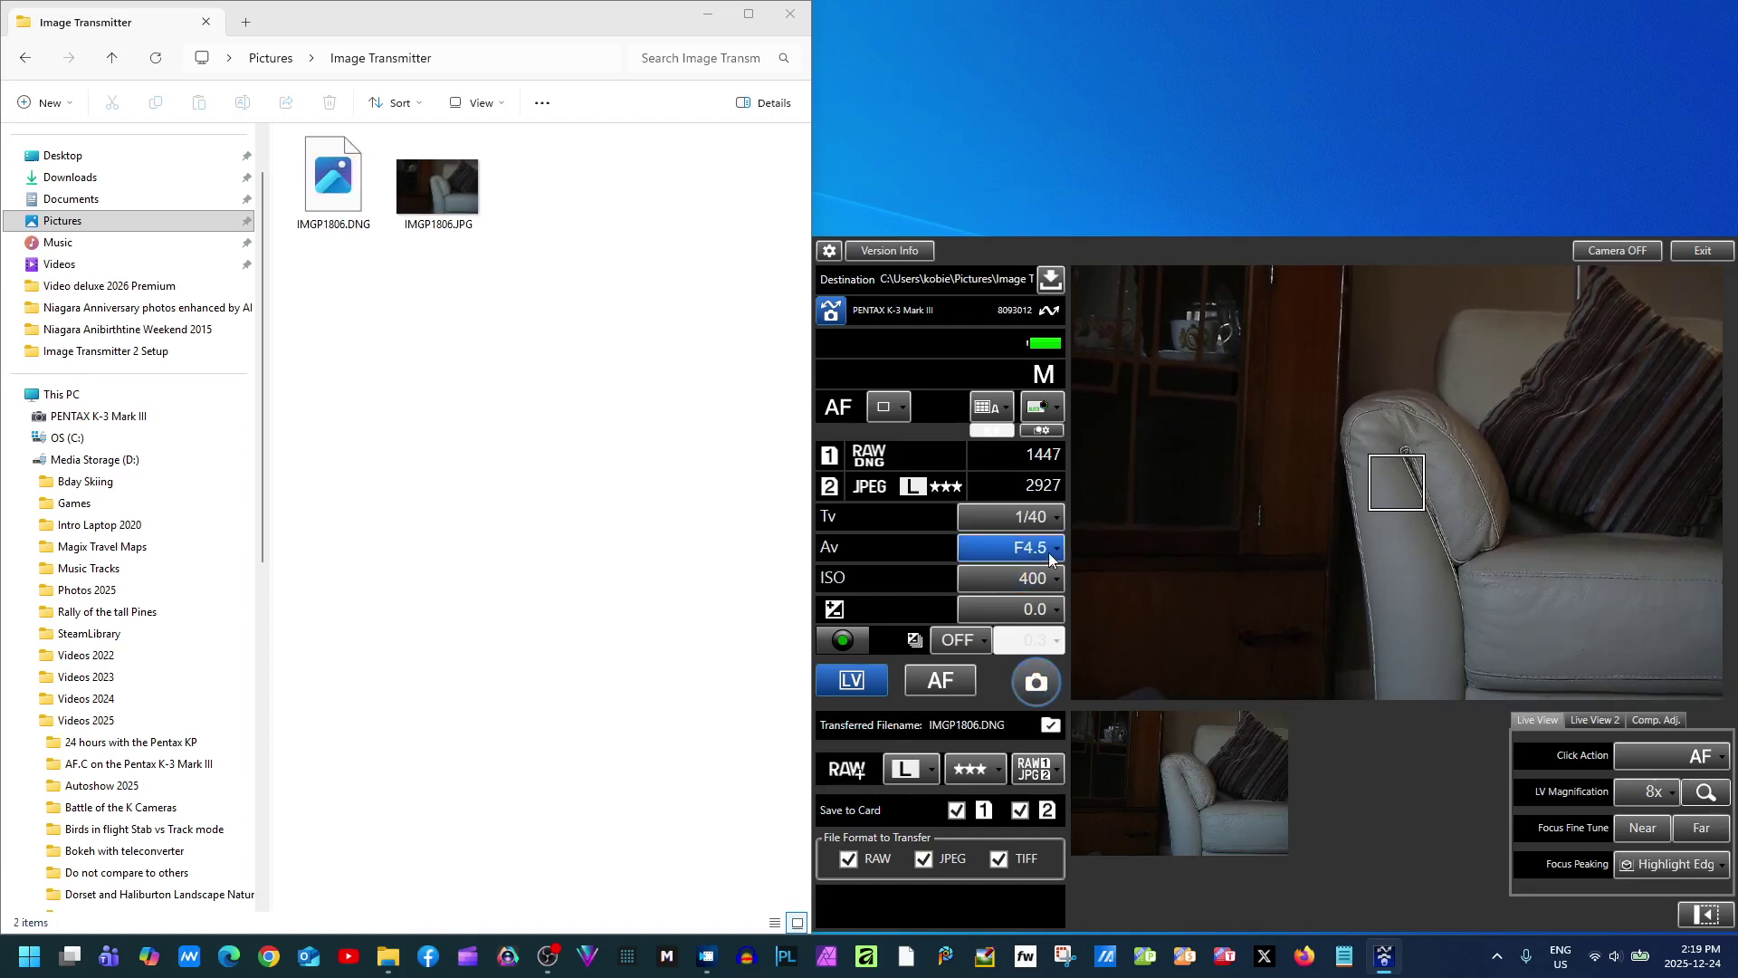
# Raise ISO to 1000 and autofocus the live view again
pyautogui.click(1037, 578)
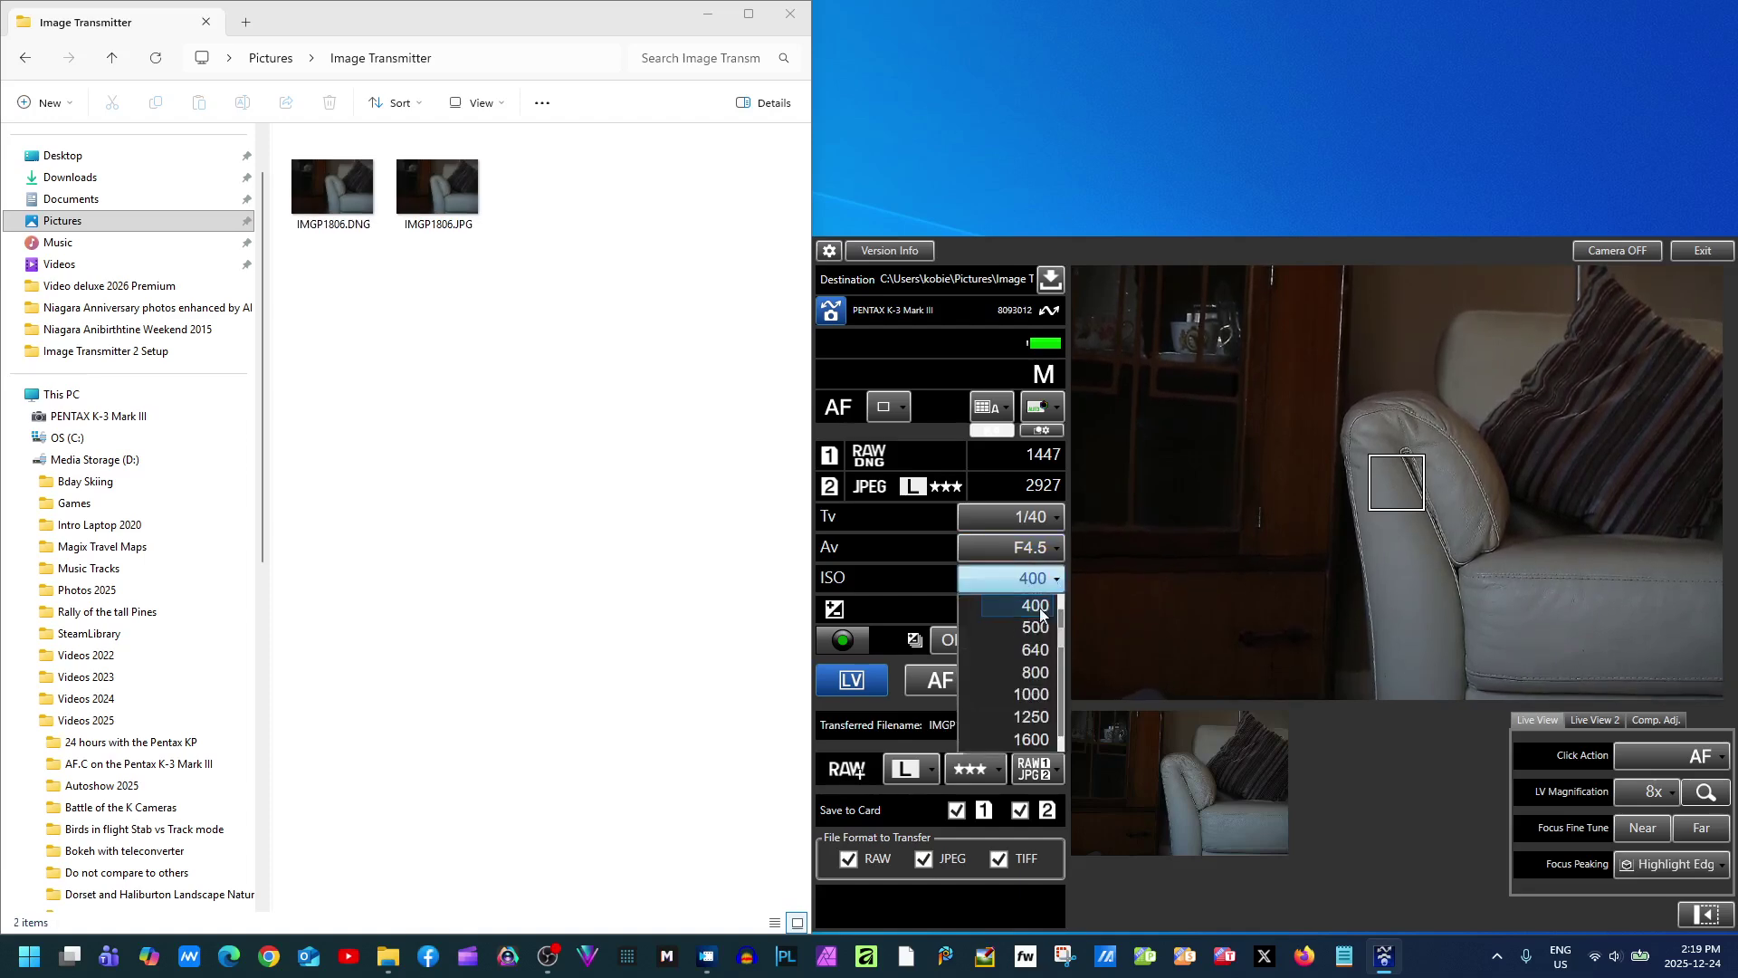
pyautogui.click(1035, 695)
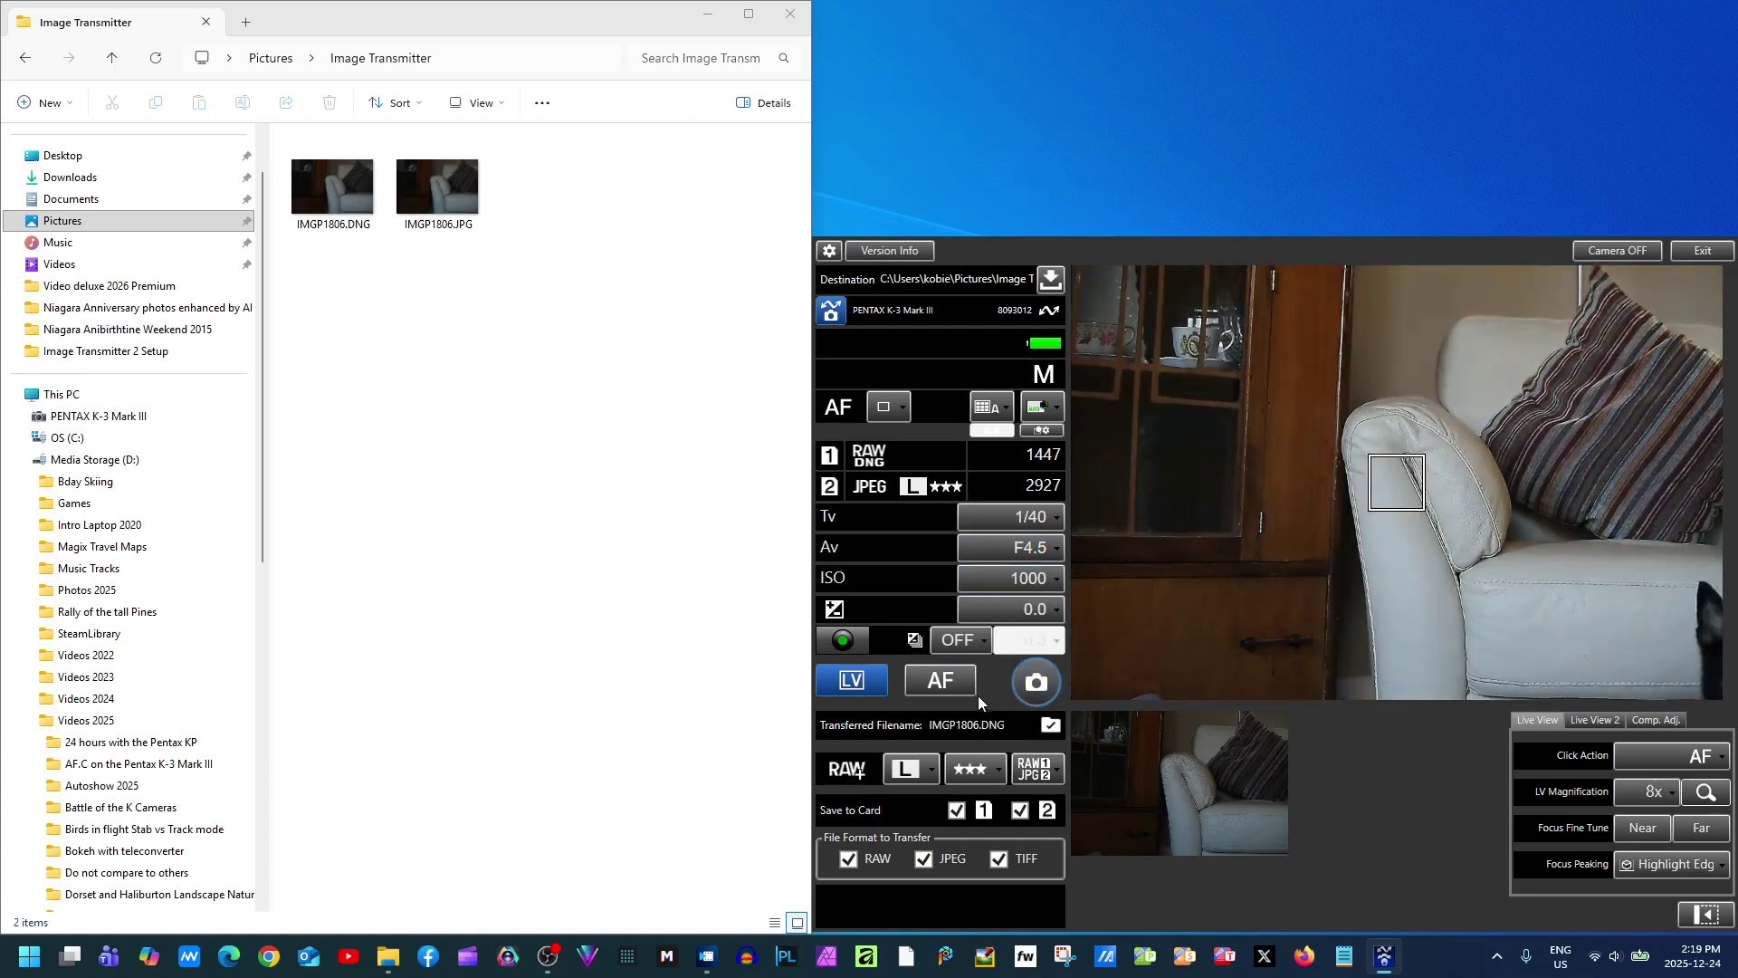
pyautogui.click(959, 692)
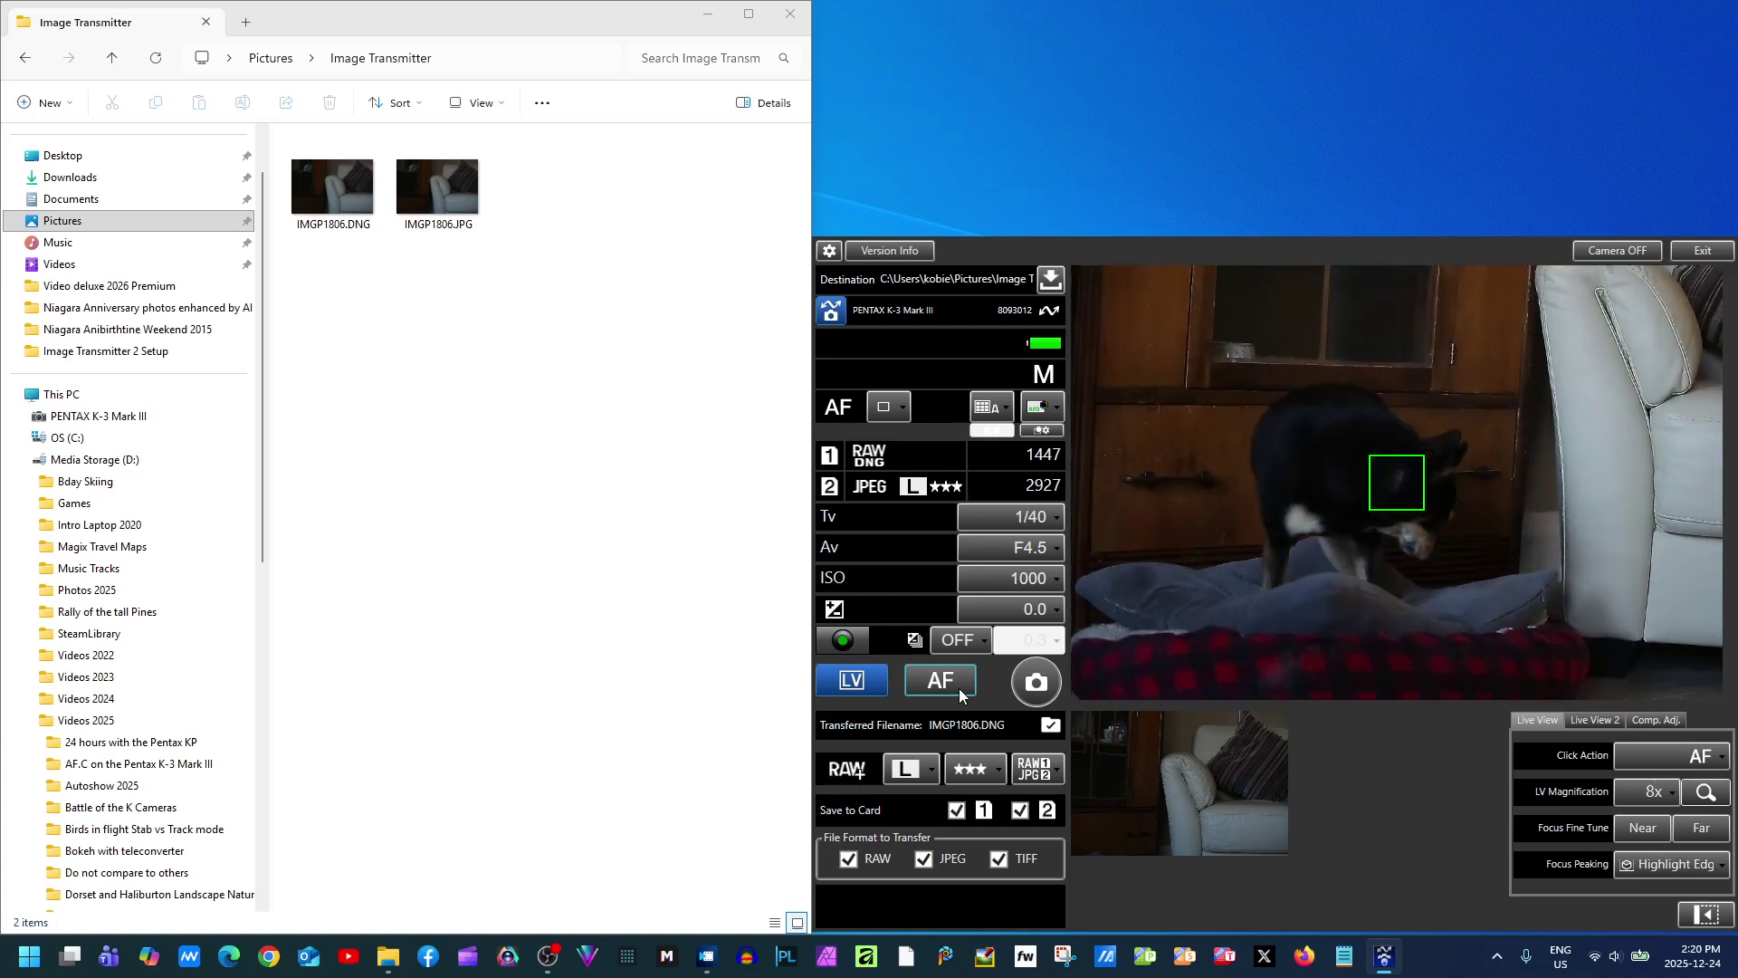
# Autofocus on the black pet, leaving white balance, custom image and single-frame drive mode unchanged
pyautogui.click(941, 680)
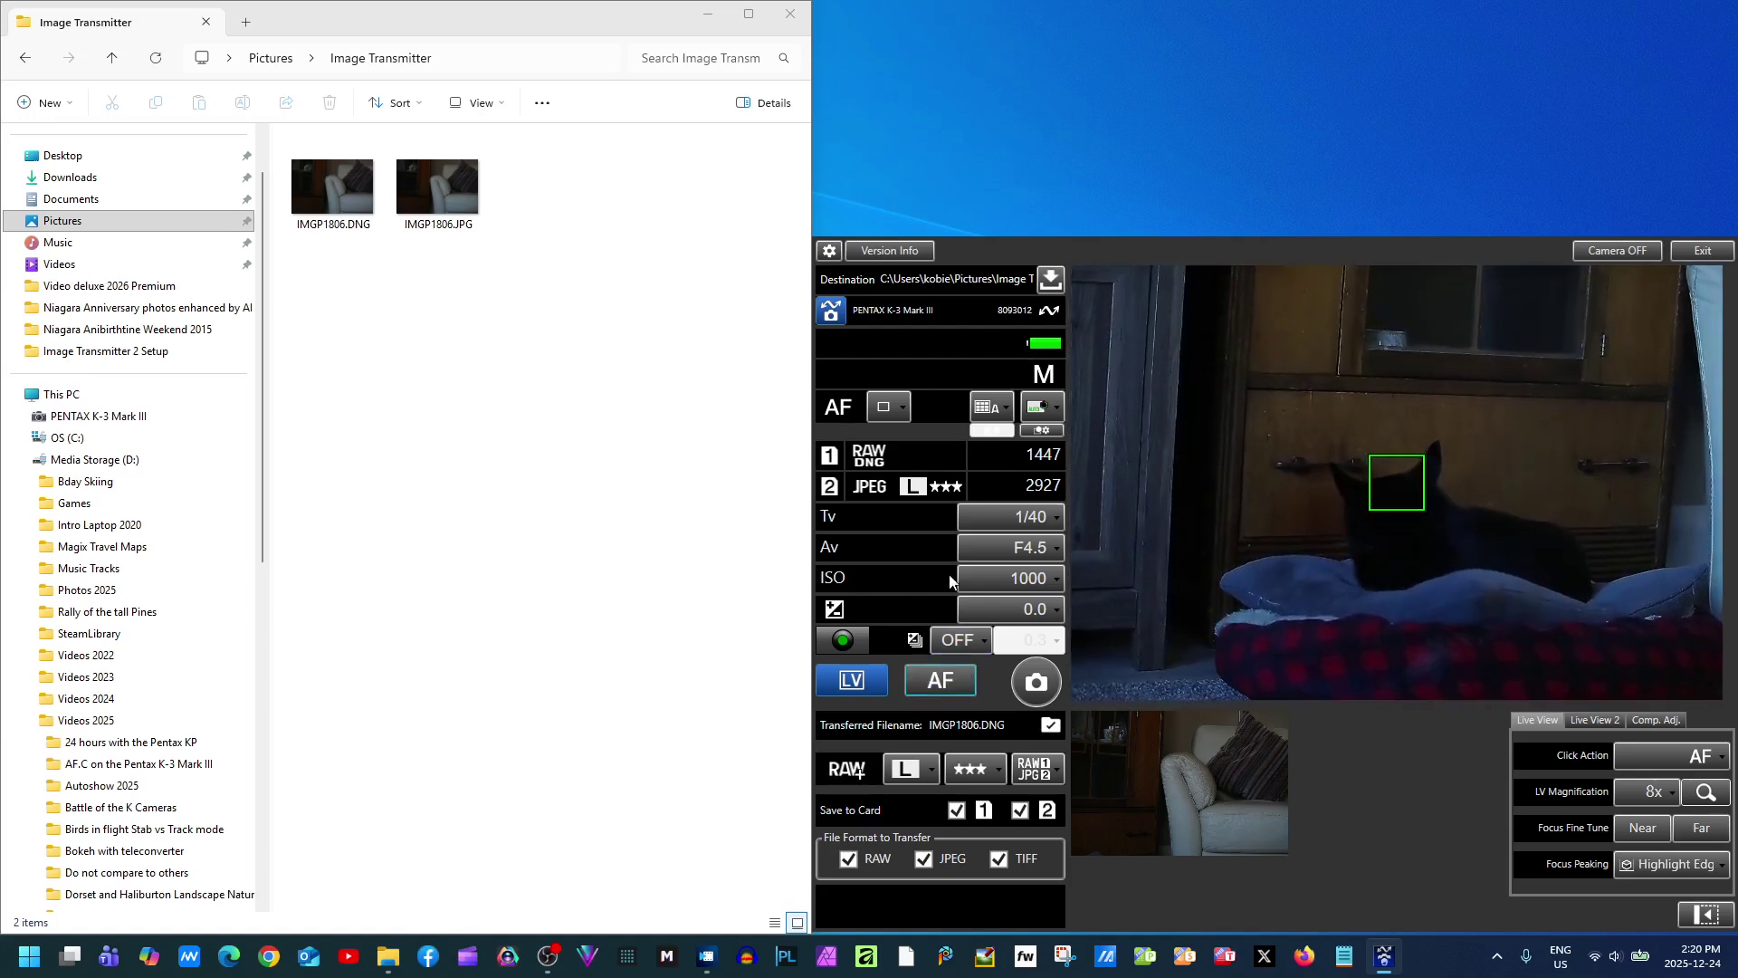
pyautogui.click(1003, 409)
pyautogui.click(1003, 410)
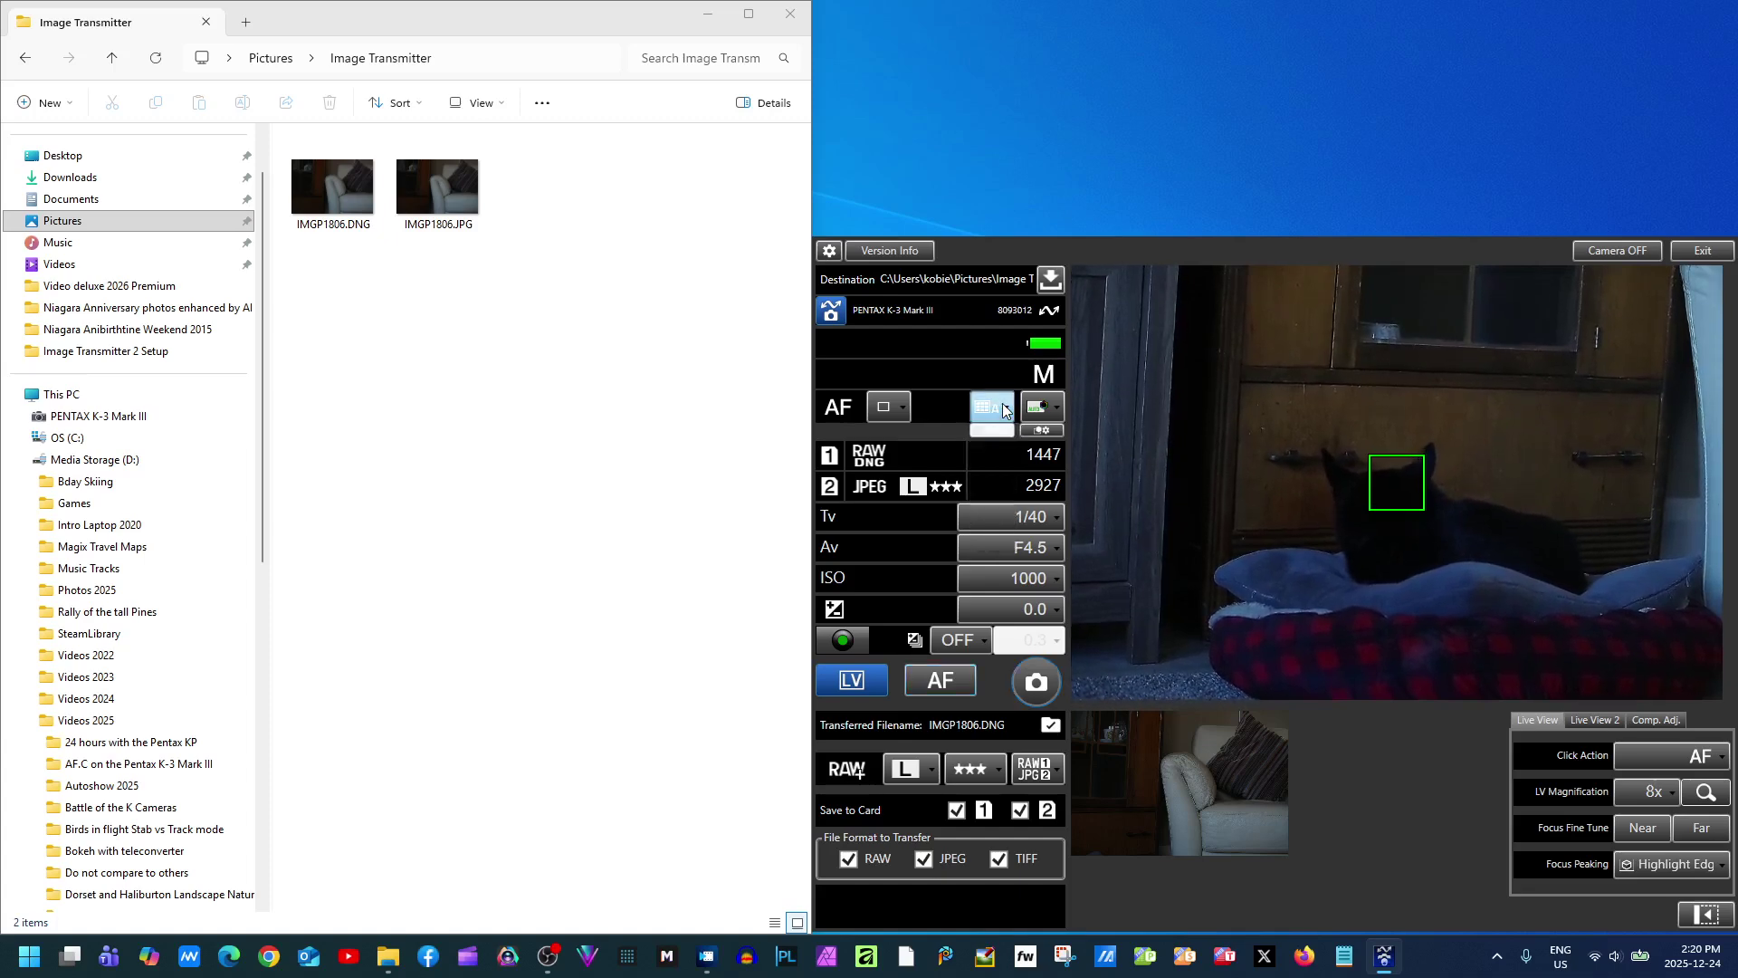
pyautogui.click(1050, 409)
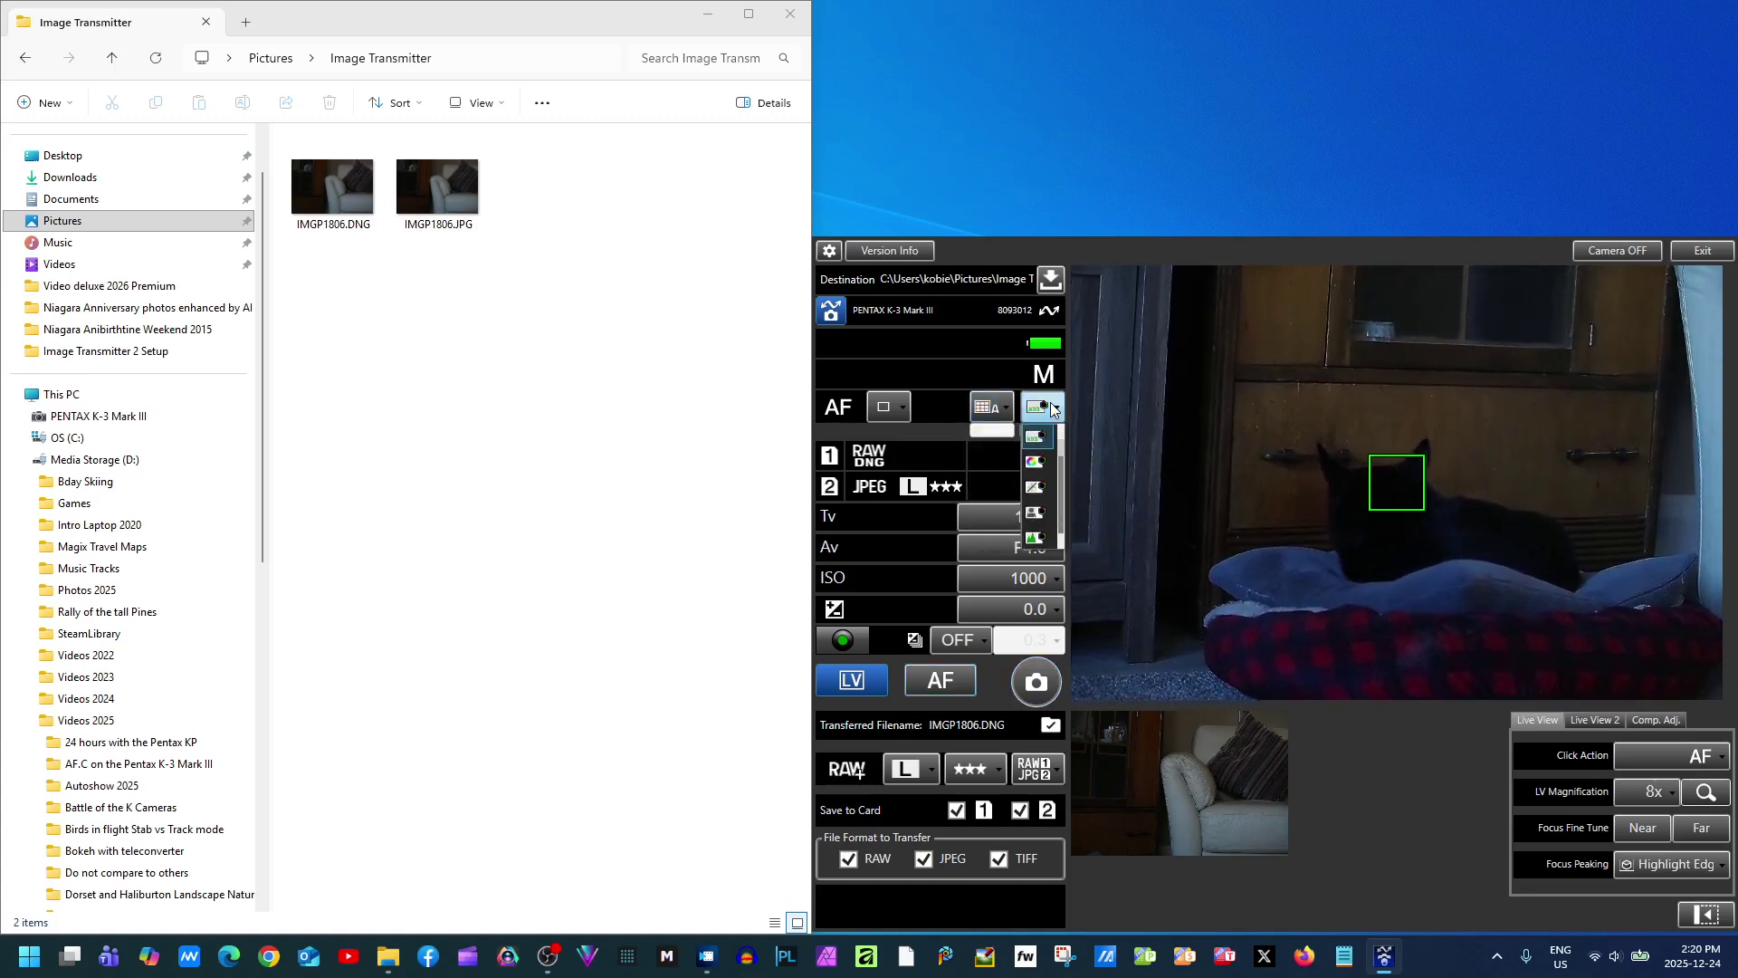
pyautogui.click(1050, 409)
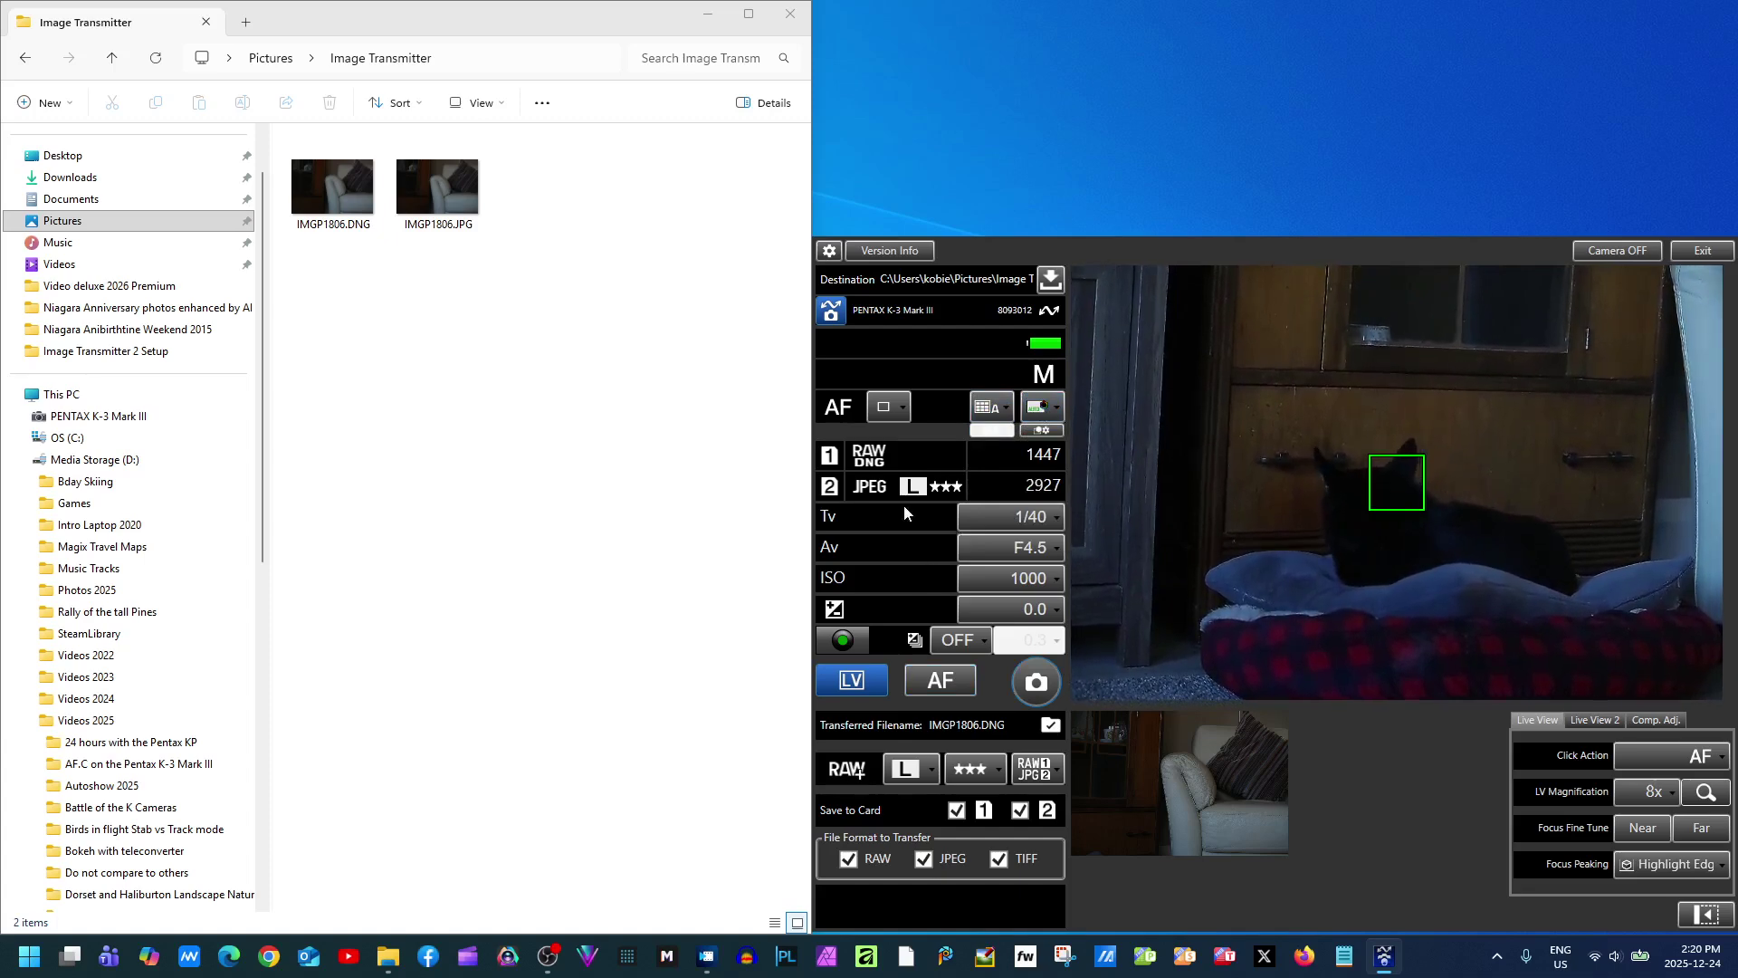
pyautogui.click(889, 408)
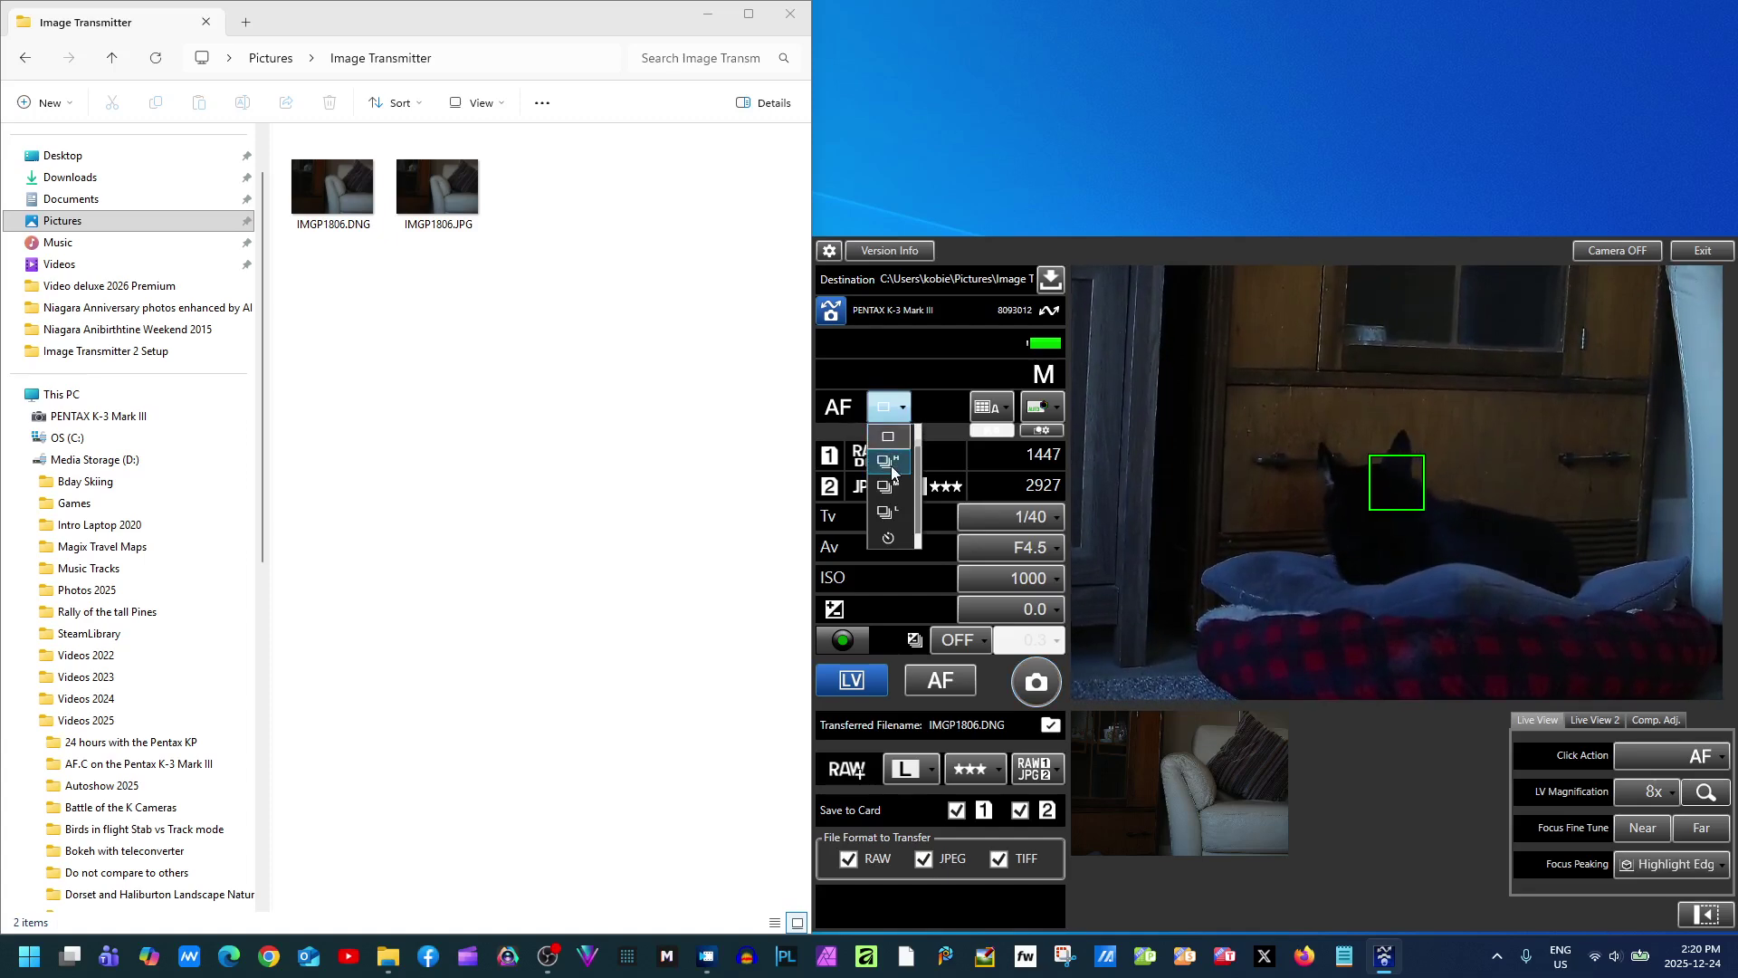
pyautogui.click(904, 402)
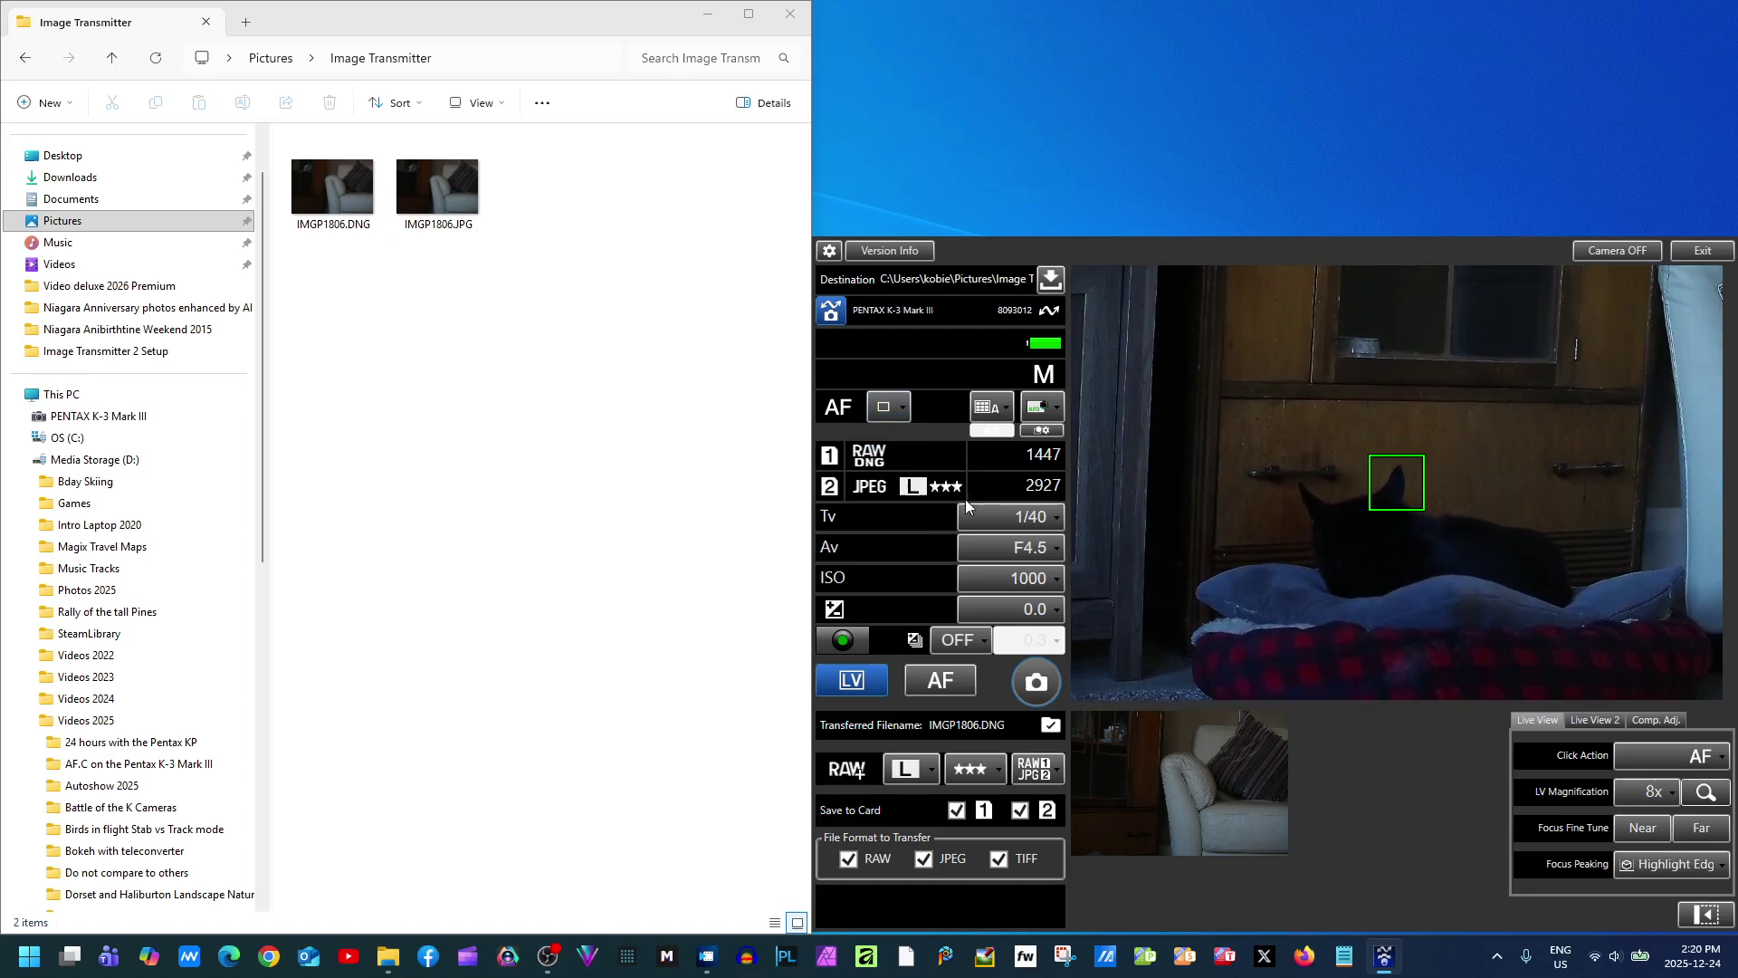
# Set shutter speed to 1/20 and capture another shot of the cat
pyautogui.click(1041, 523)
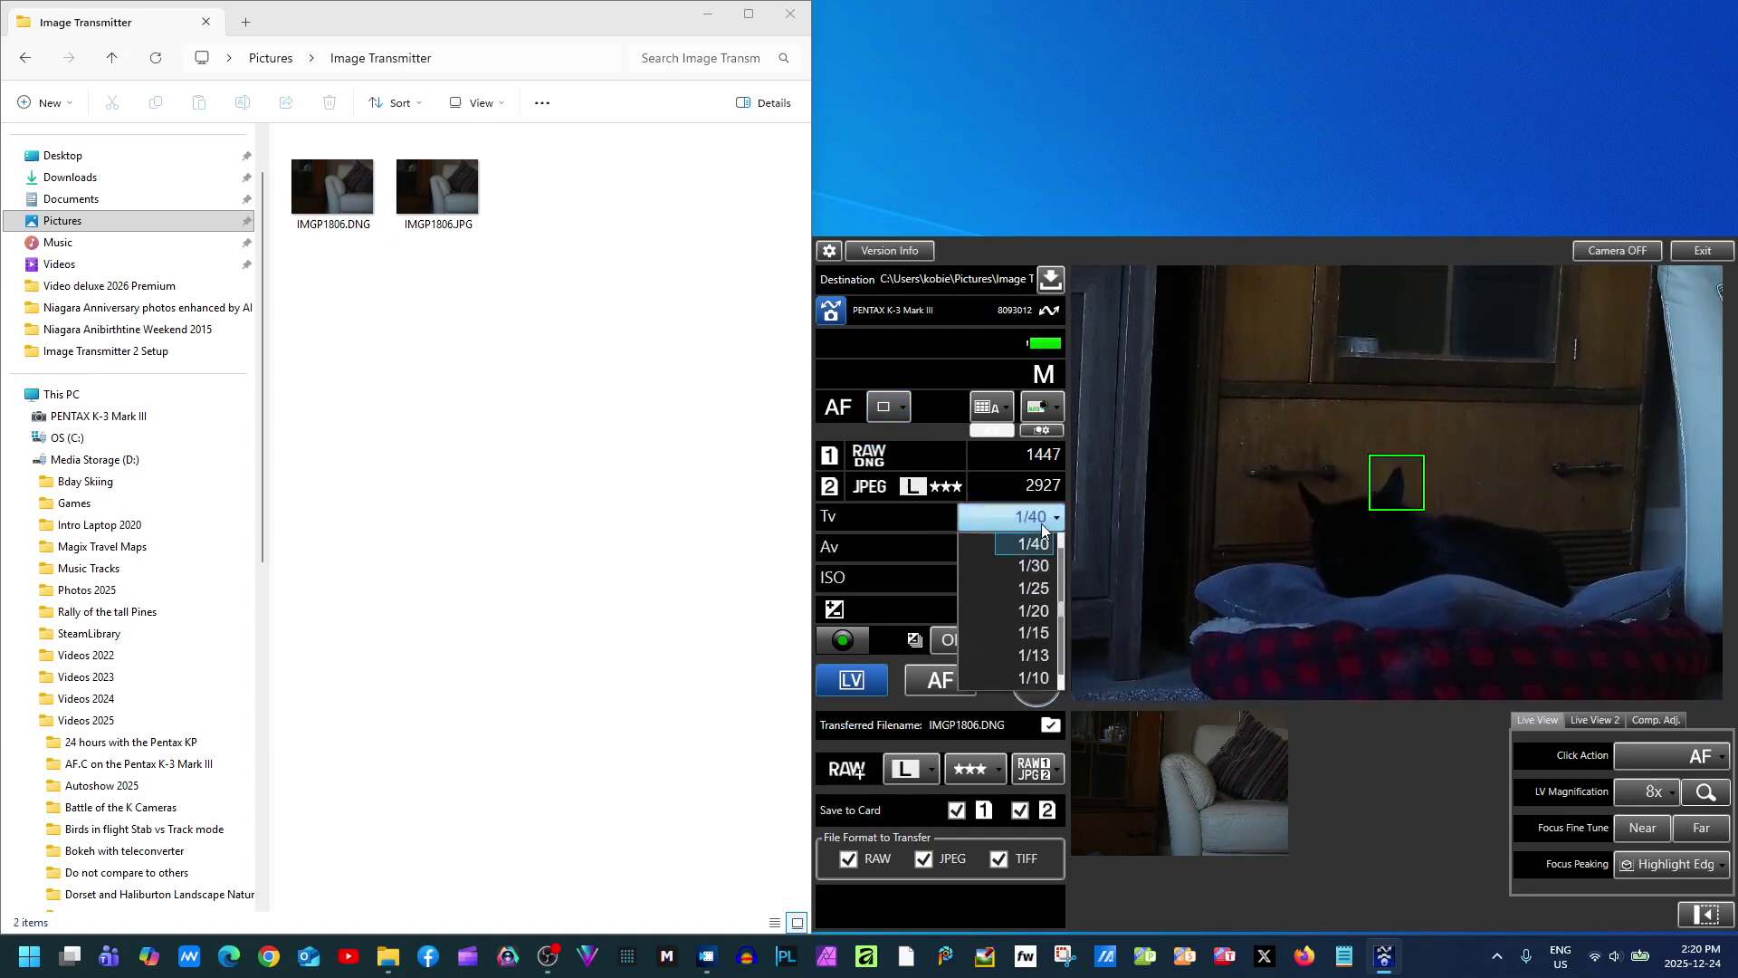
pyautogui.click(1033, 612)
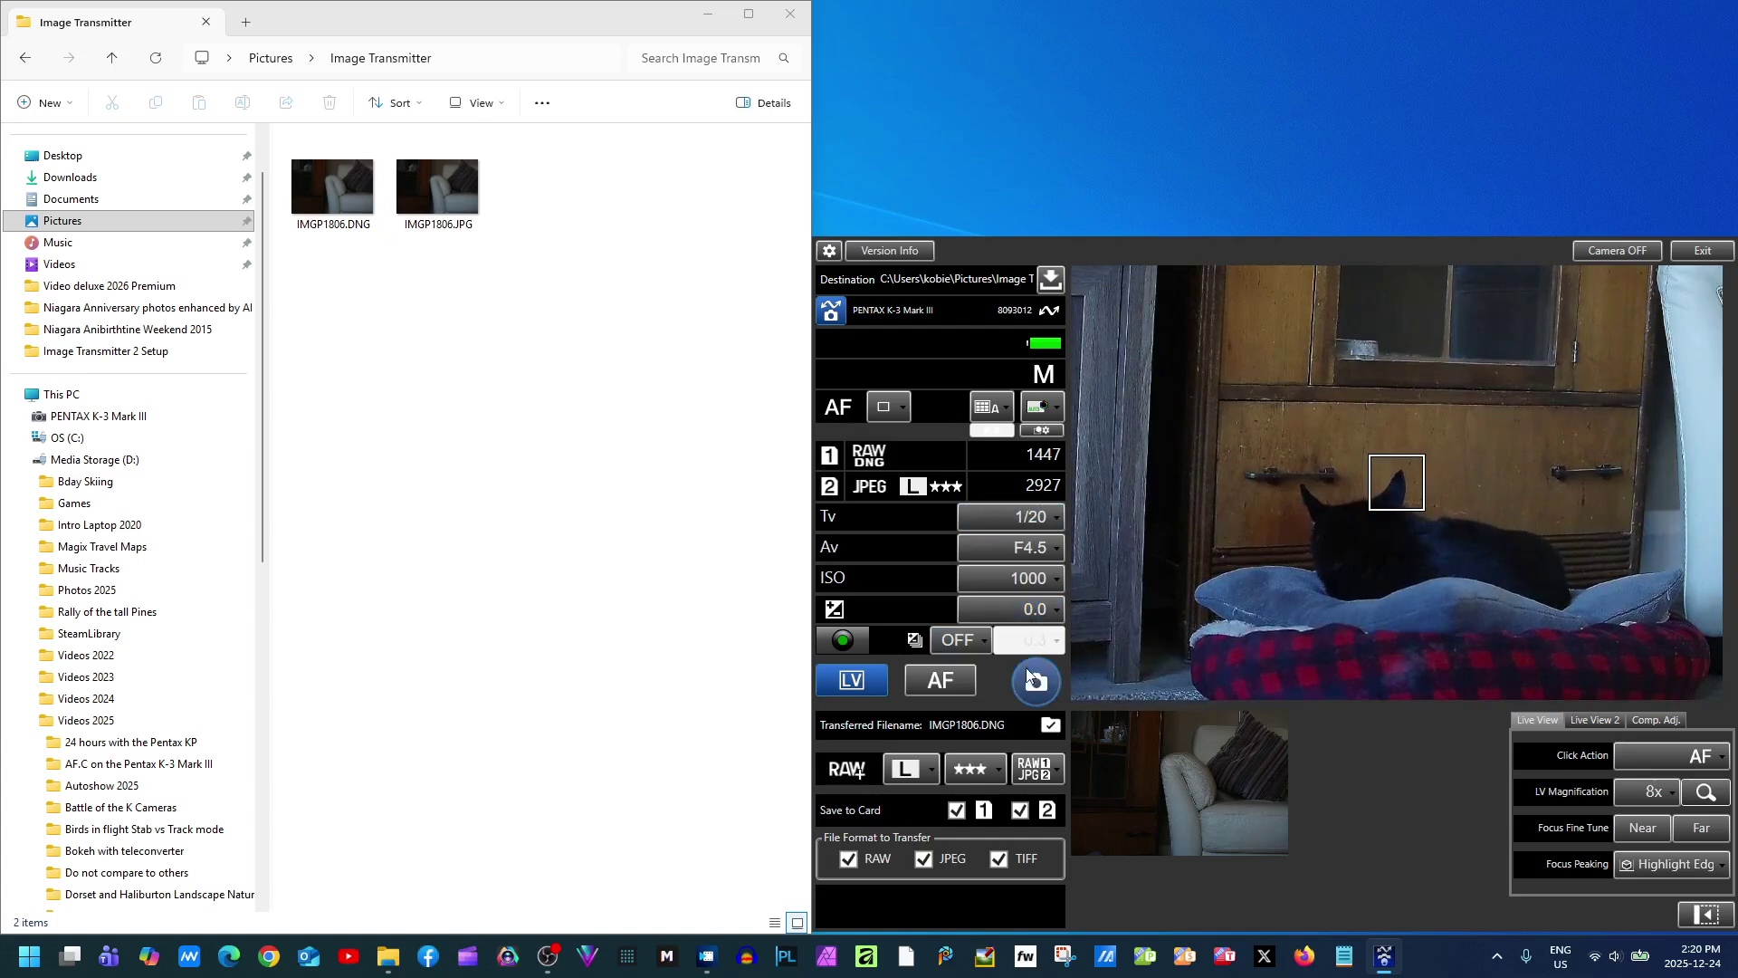
pyautogui.click(1036, 684)
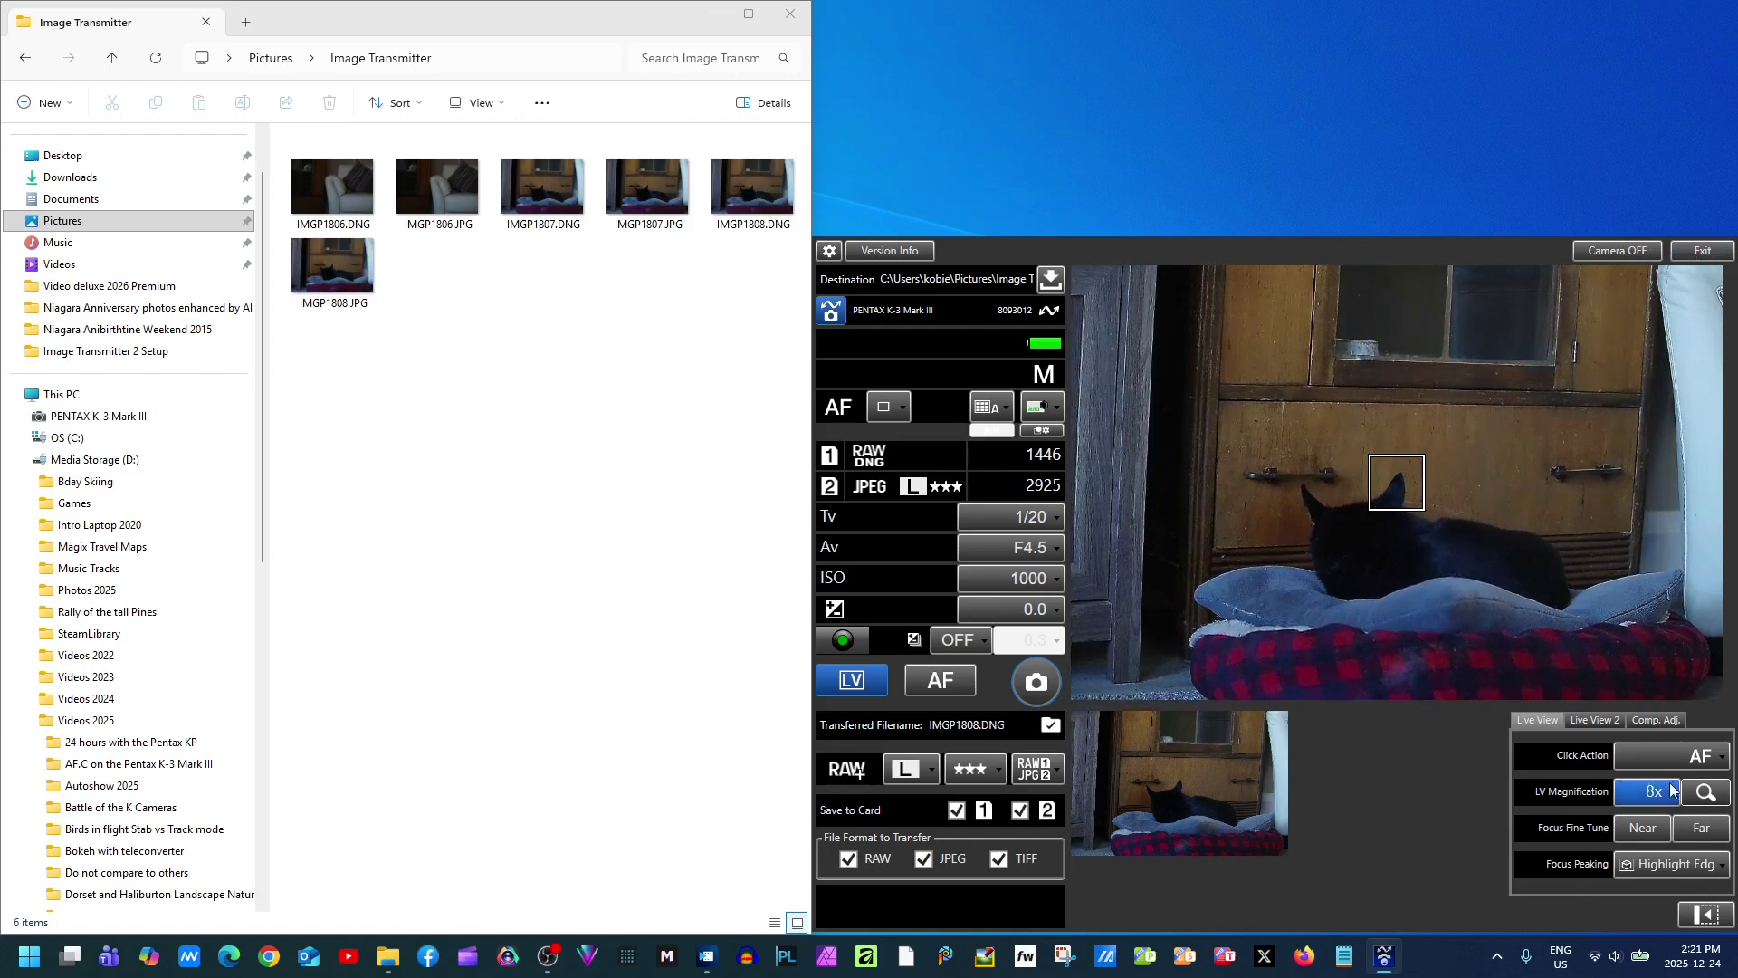
# Keep click action as AF, nudge focus nearer, and magnify live view on the cat's ear
pyautogui.click(1681, 748)
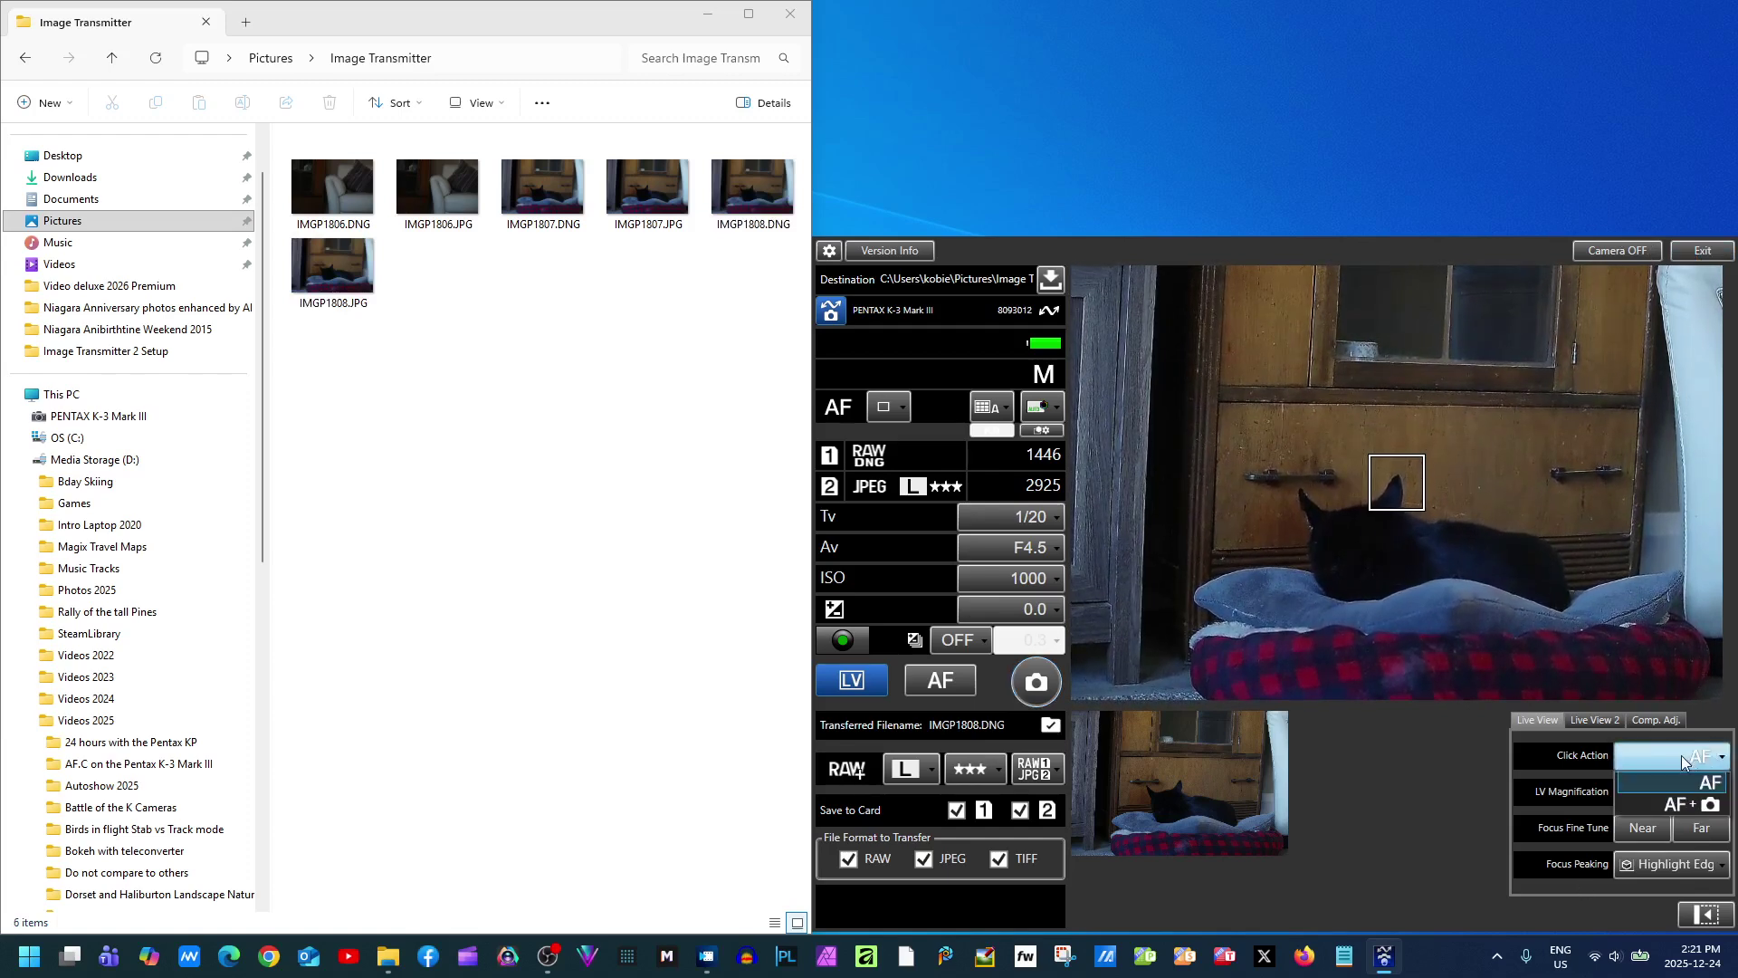
pyautogui.click(1681, 755)
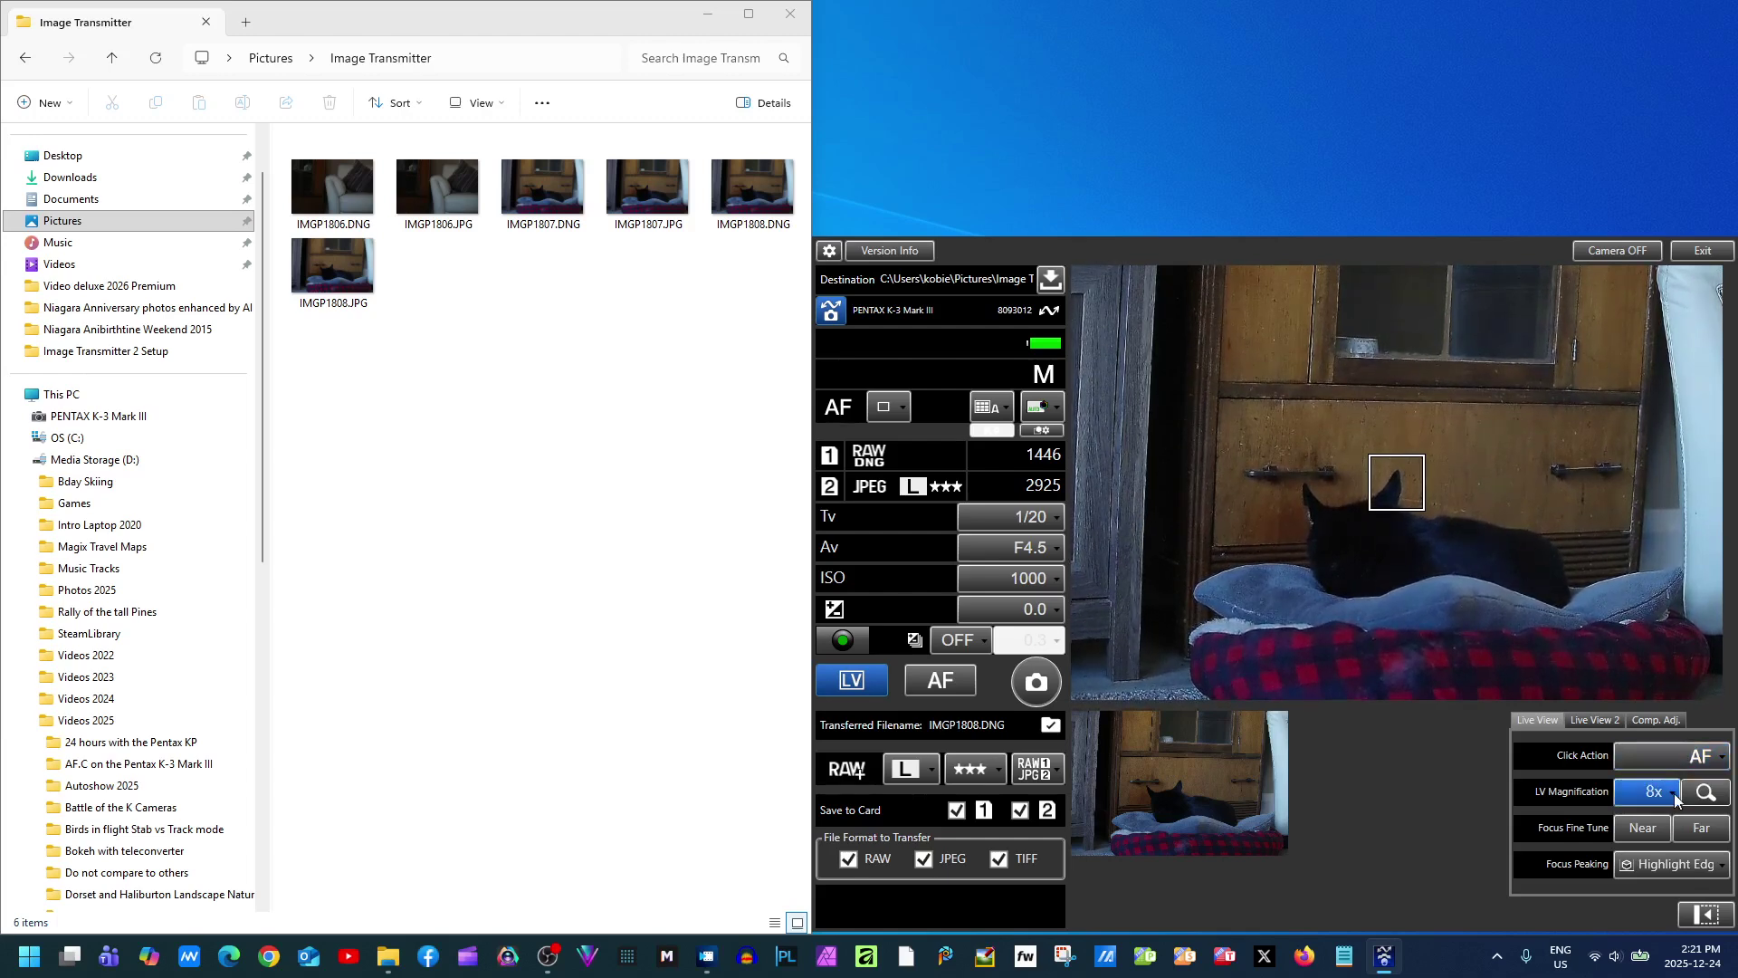
pyautogui.click(1662, 842)
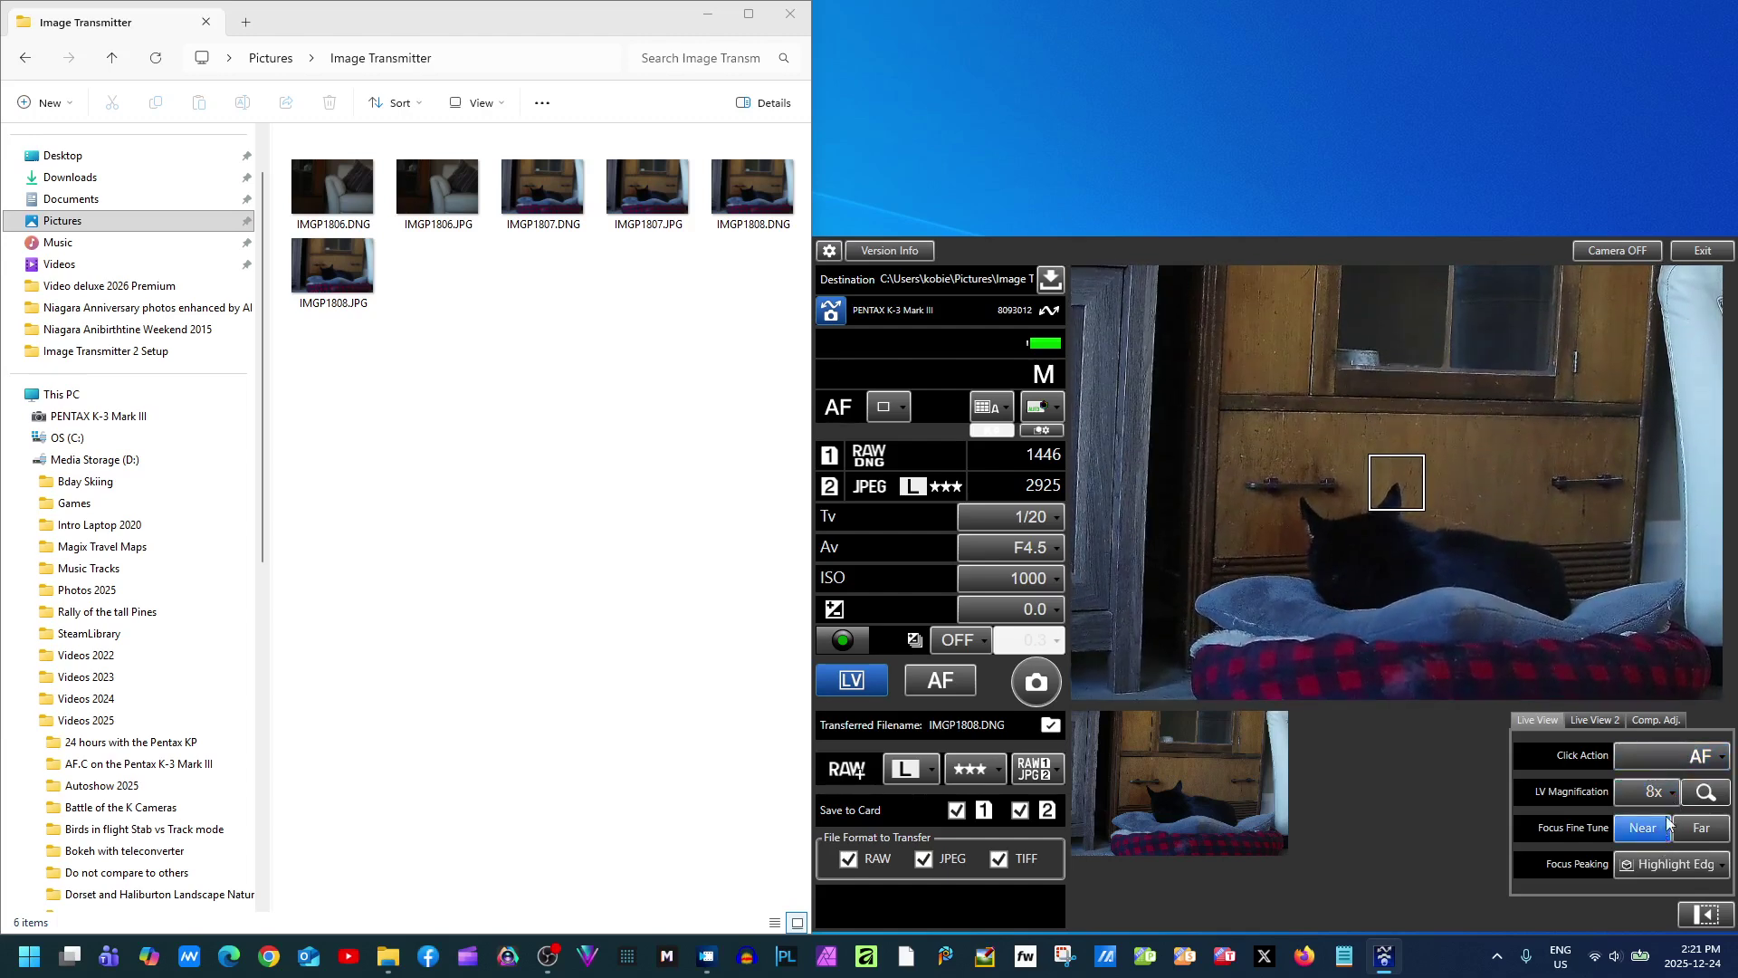
pyautogui.click(1707, 792)
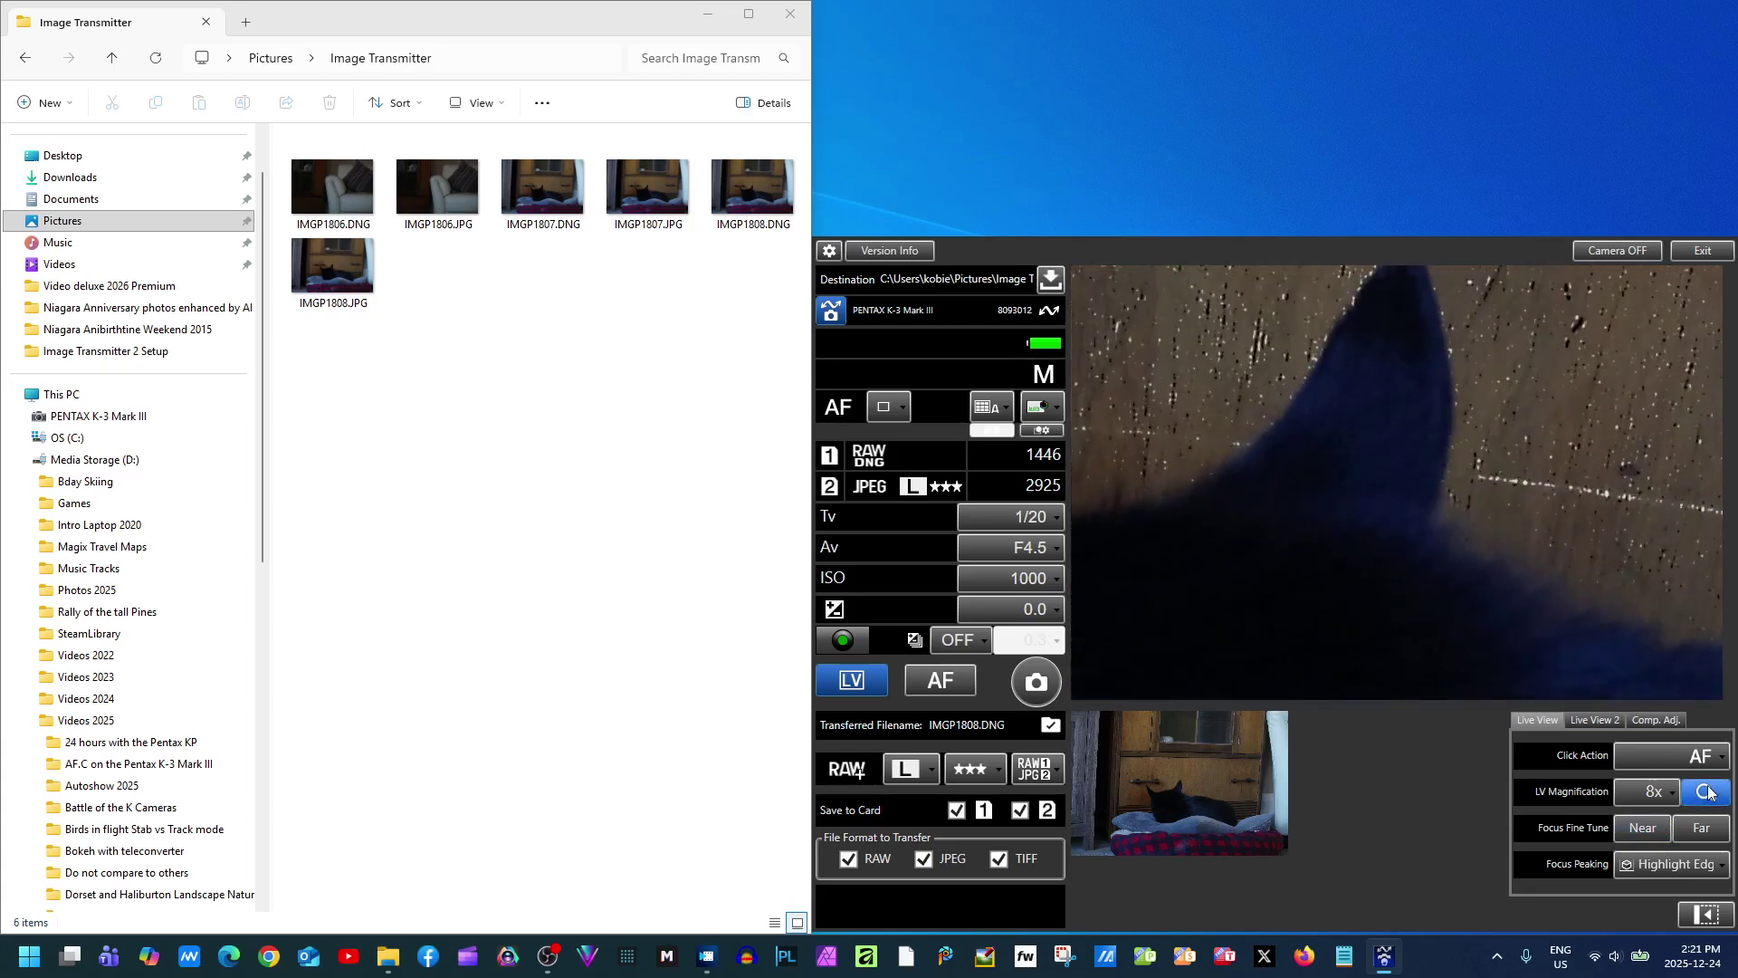
# Change live-view magnification from 8x to 4x and return to the full unmagnified frame
pyautogui.click(1670, 792)
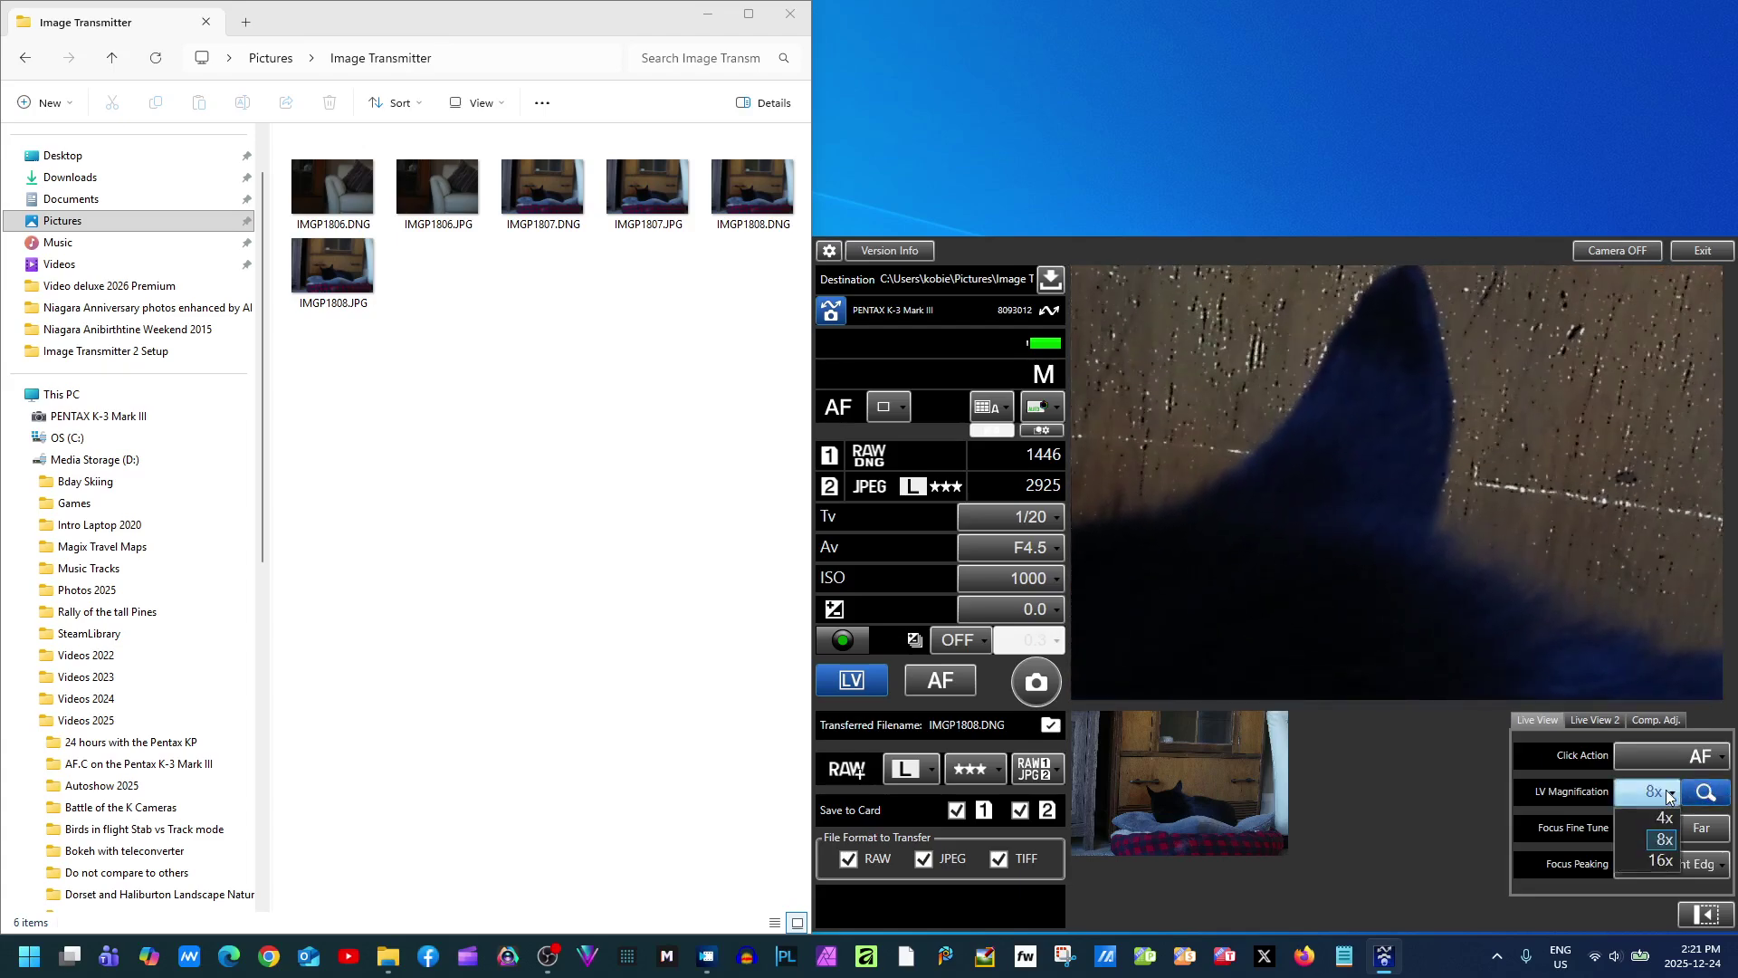
pyautogui.click(1664, 819)
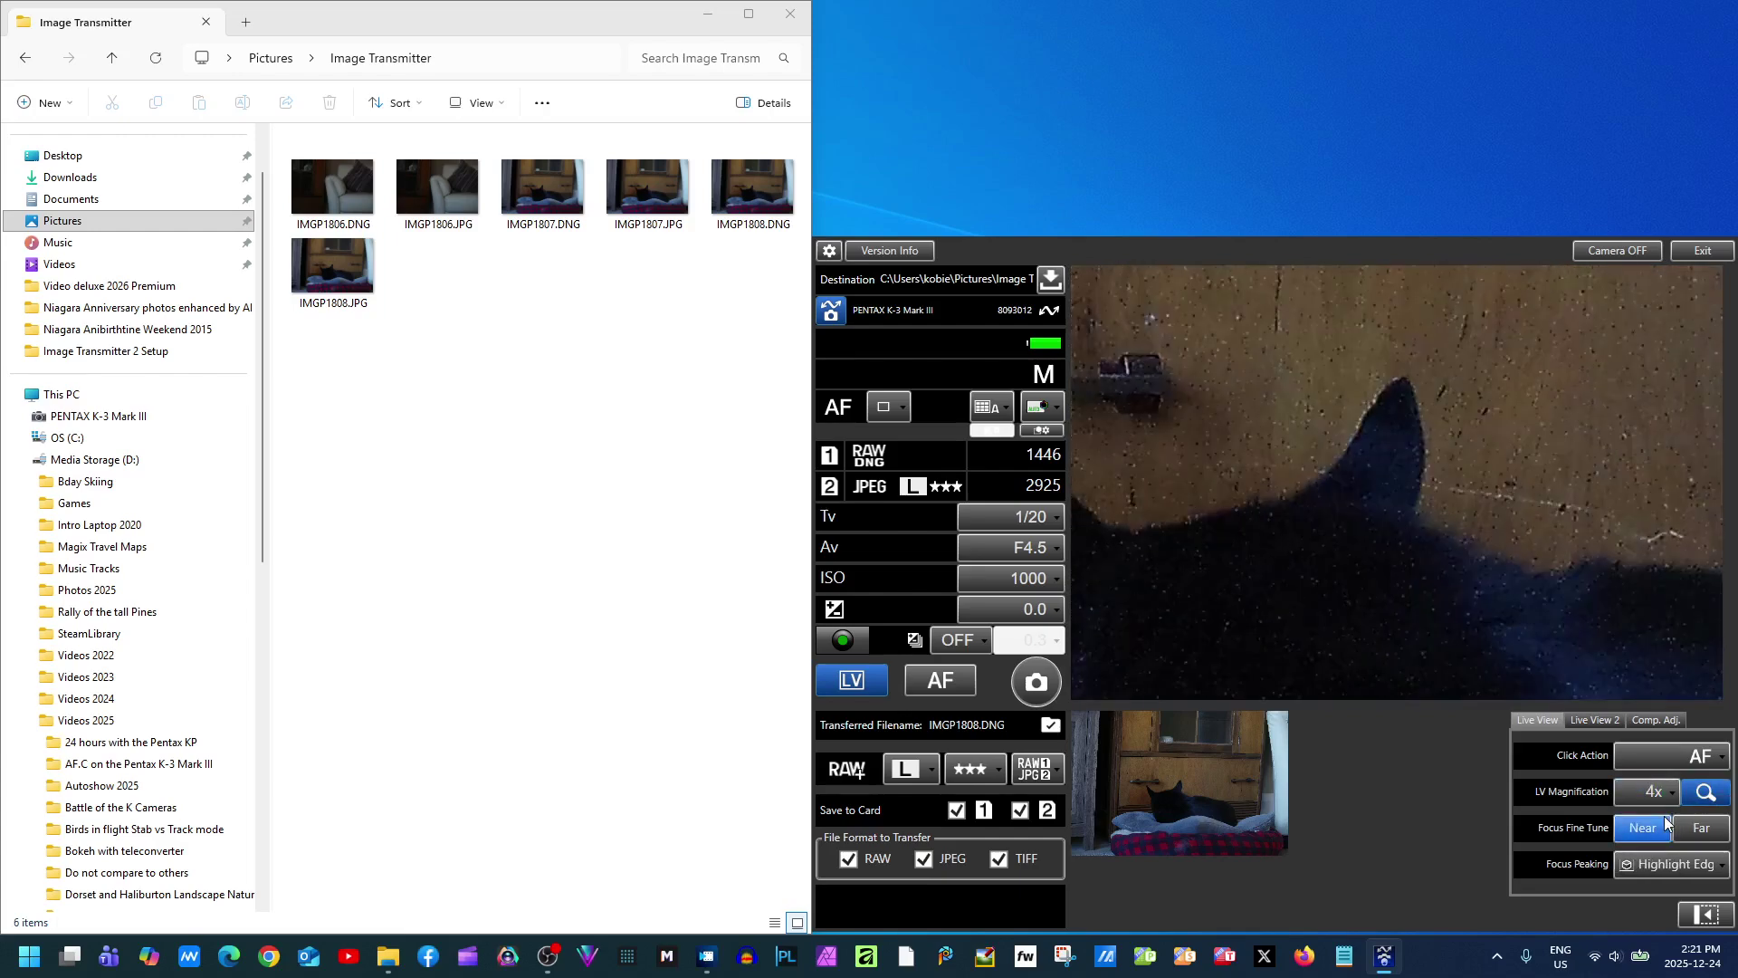
pyautogui.click(1707, 793)
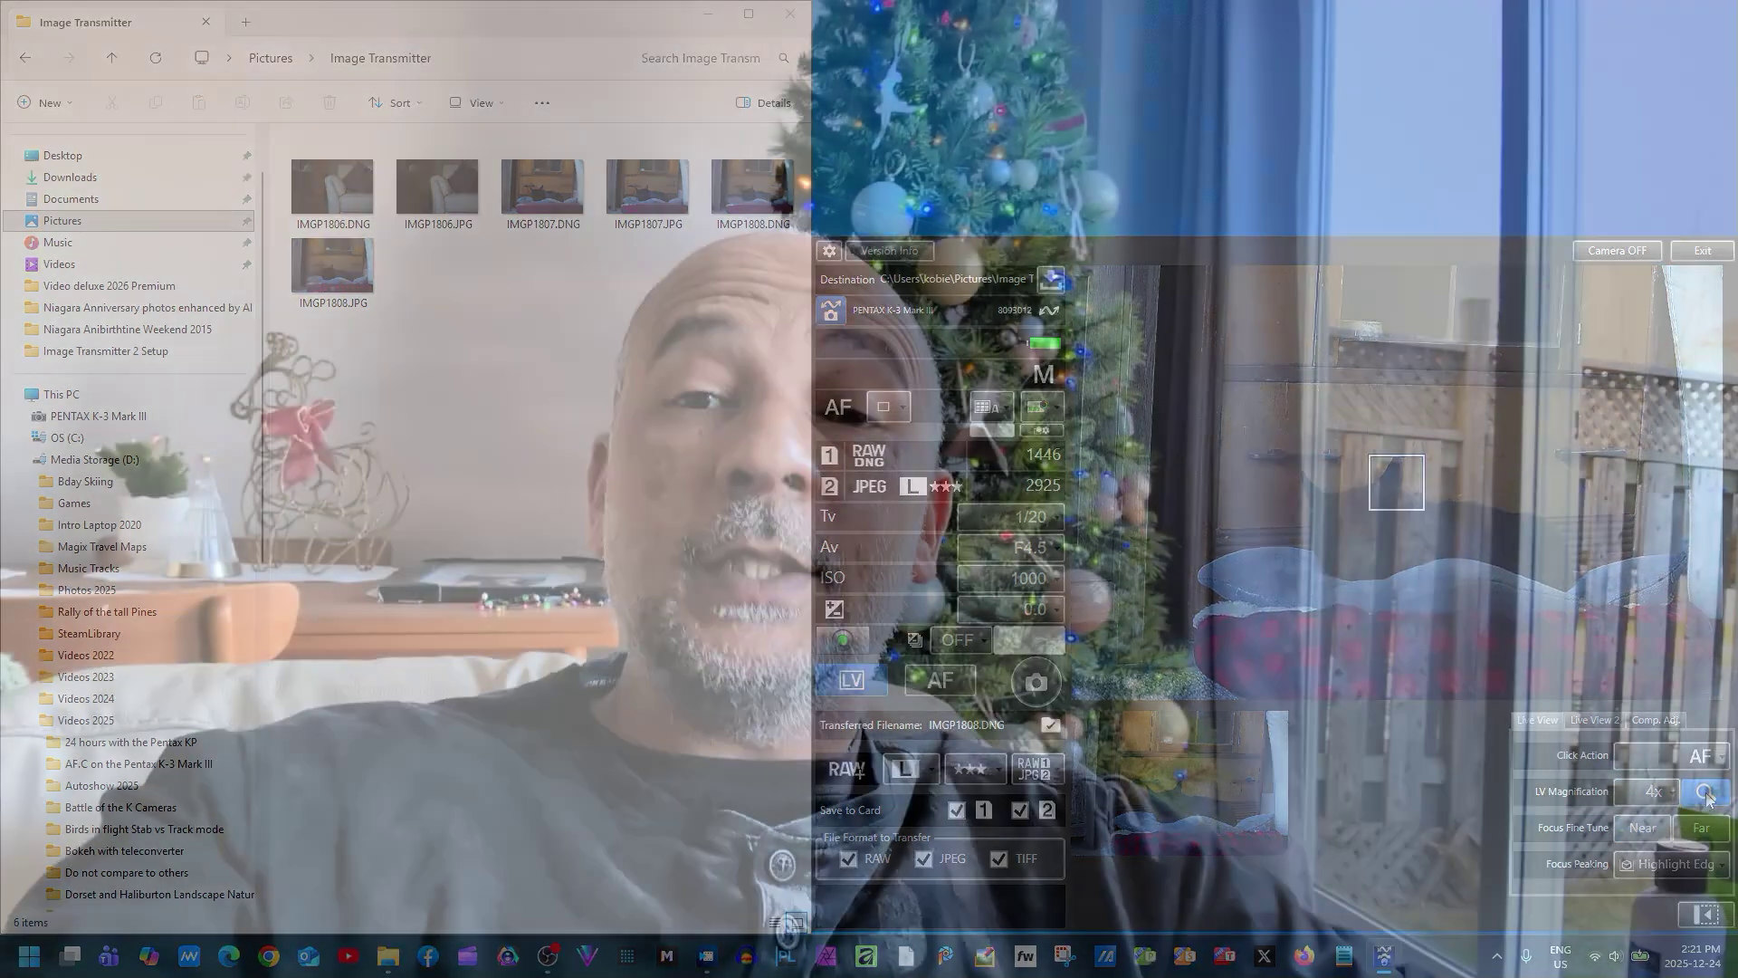